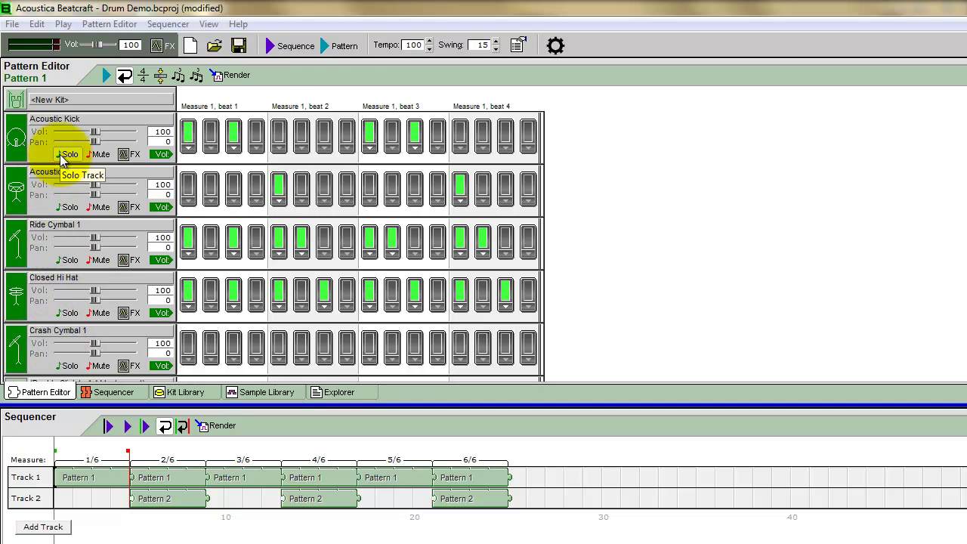
Play the drum sequence once, then render the soloed kick to Kick.wav in the drum test folder
click(291, 48)
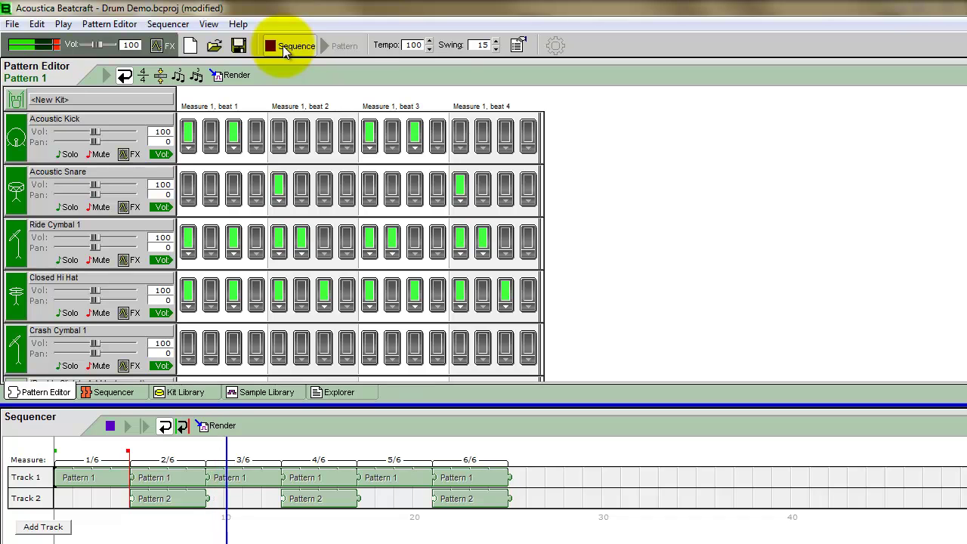
click(285, 47)
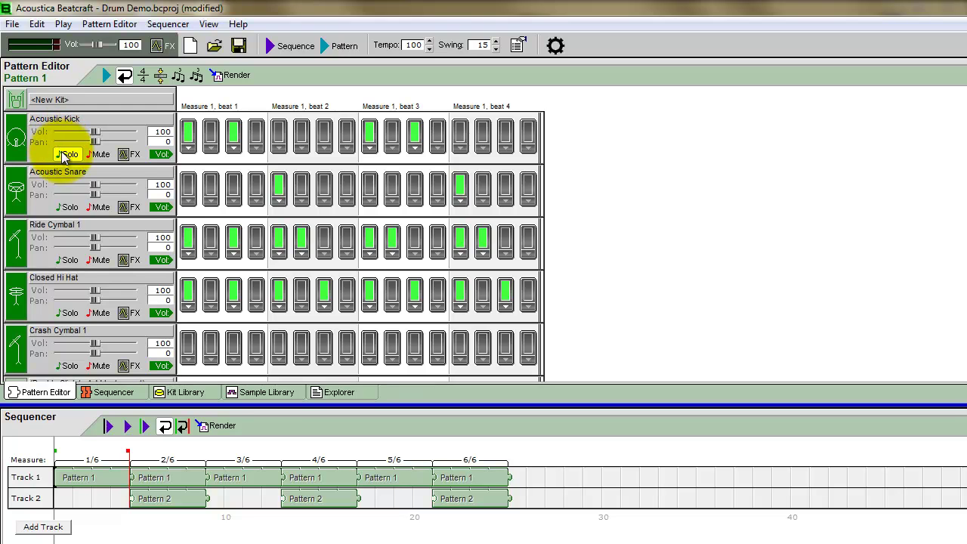
click(13, 24)
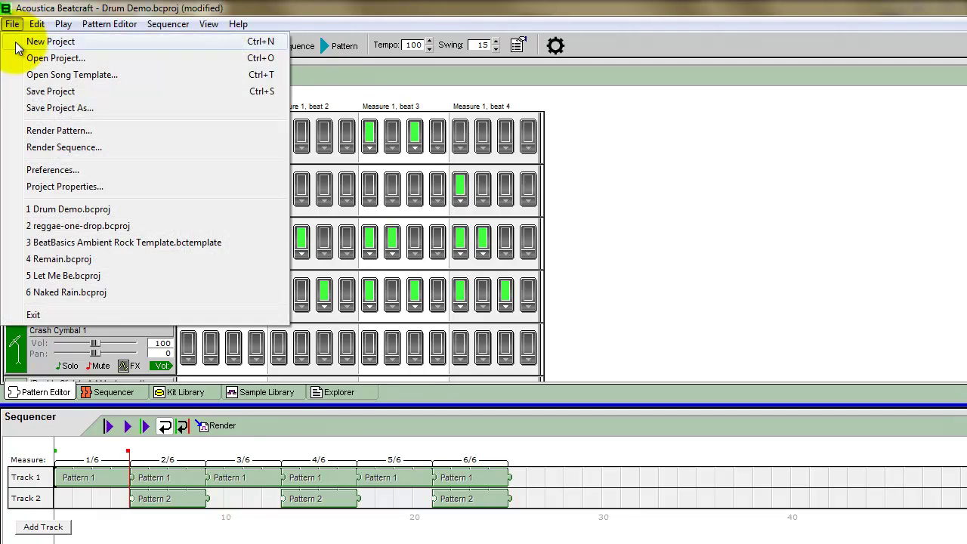
click(30, 146)
click(670, 409)
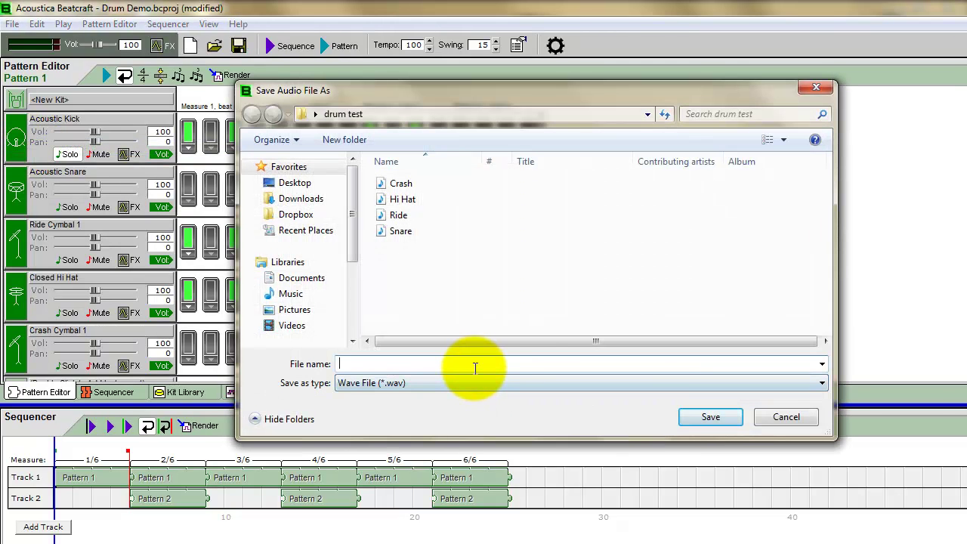
text(Kick)
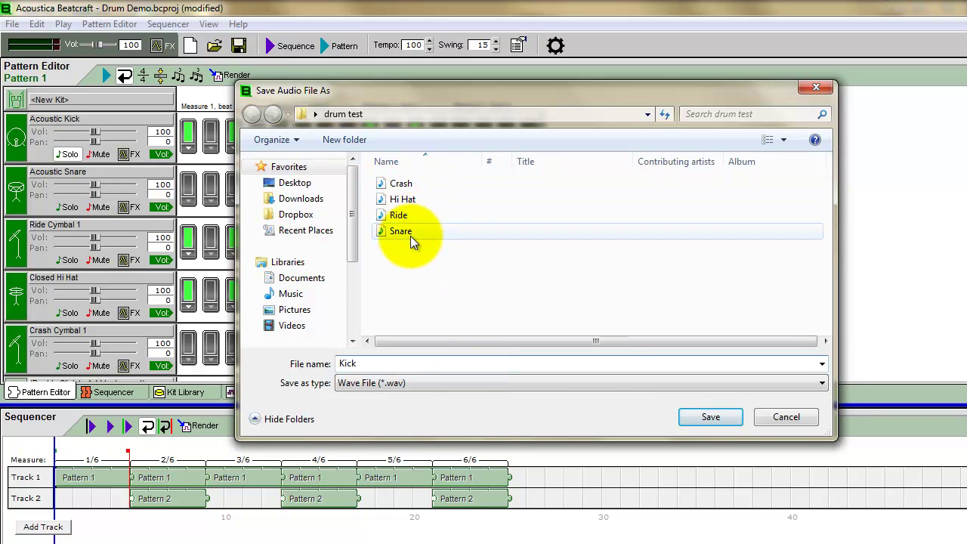
click(702, 417)
click(694, 438)
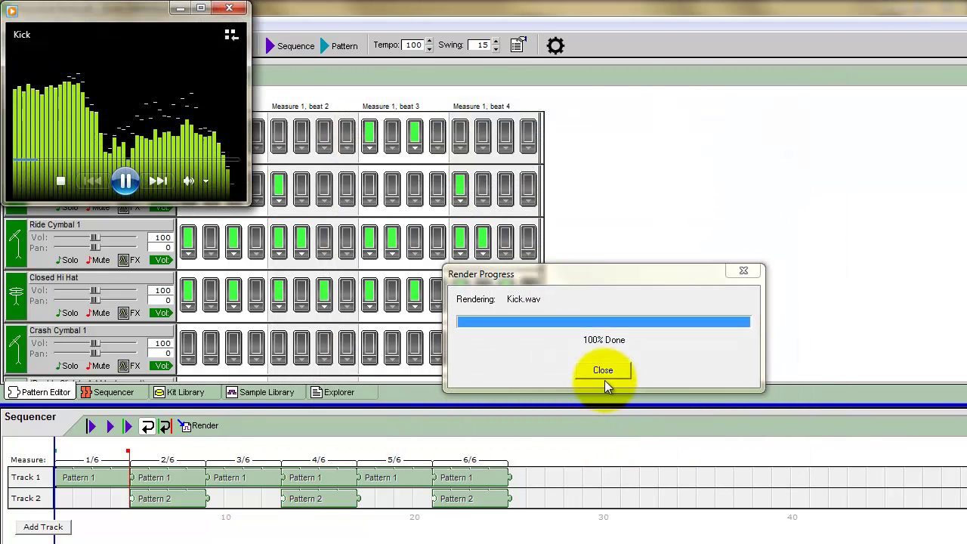
Dismiss the render progress, close the media player playing Kick, and quit Beatcraft
click(604, 375)
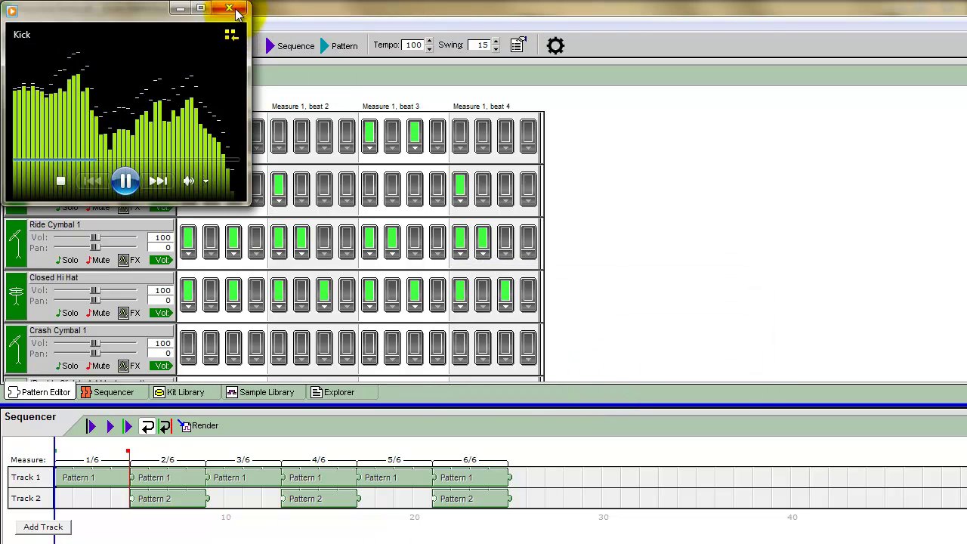
click(236, 7)
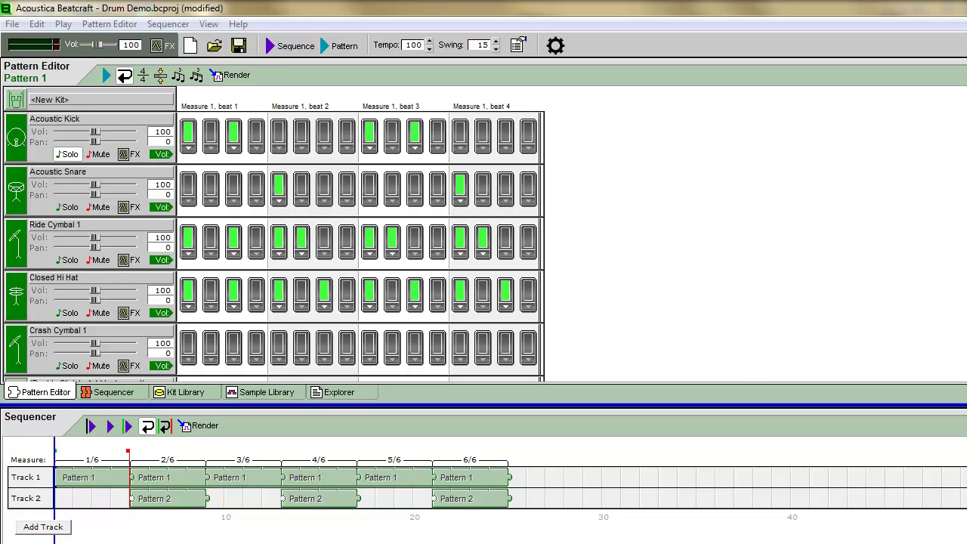
key(alt+F4)
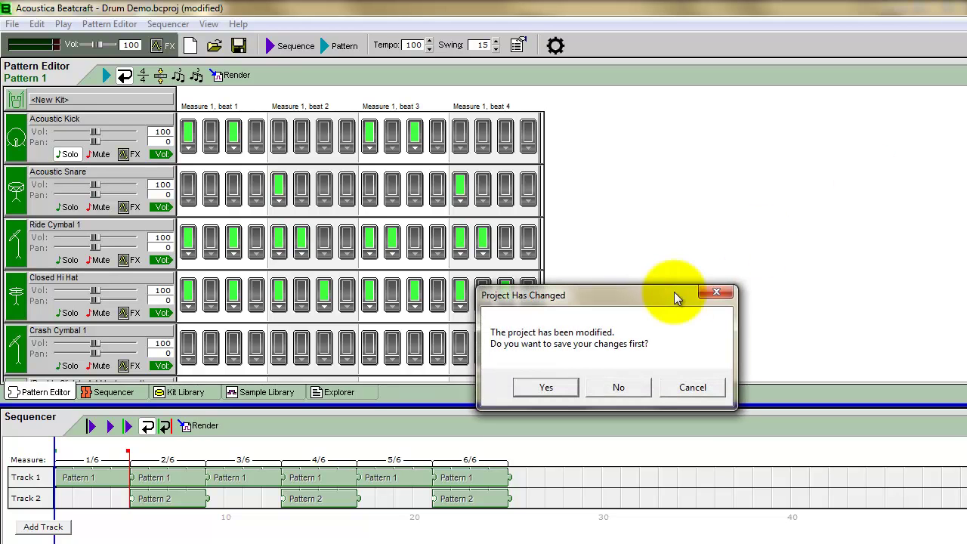
Close Beatcraft without saving and load the Crash file onto track 1 in Mixcraft
click(643, 387)
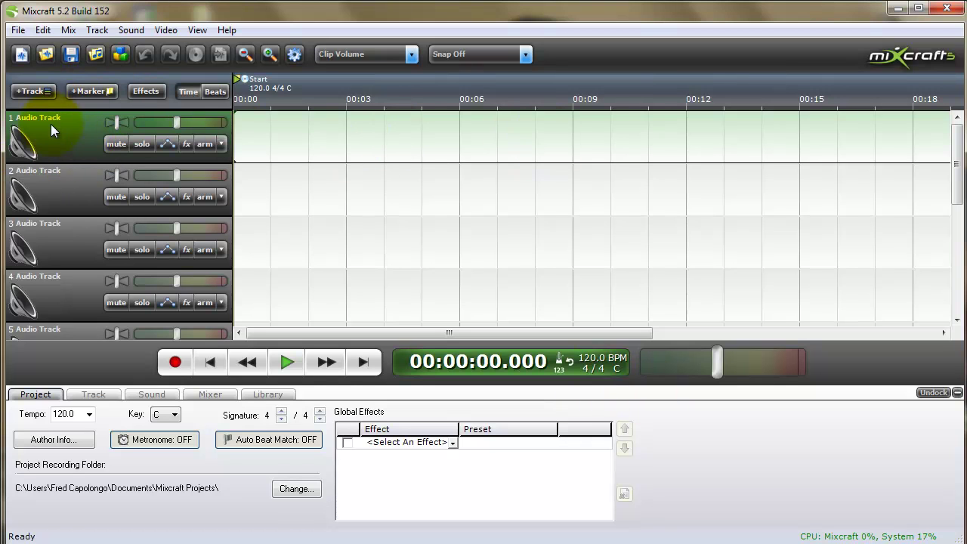
click(137, 34)
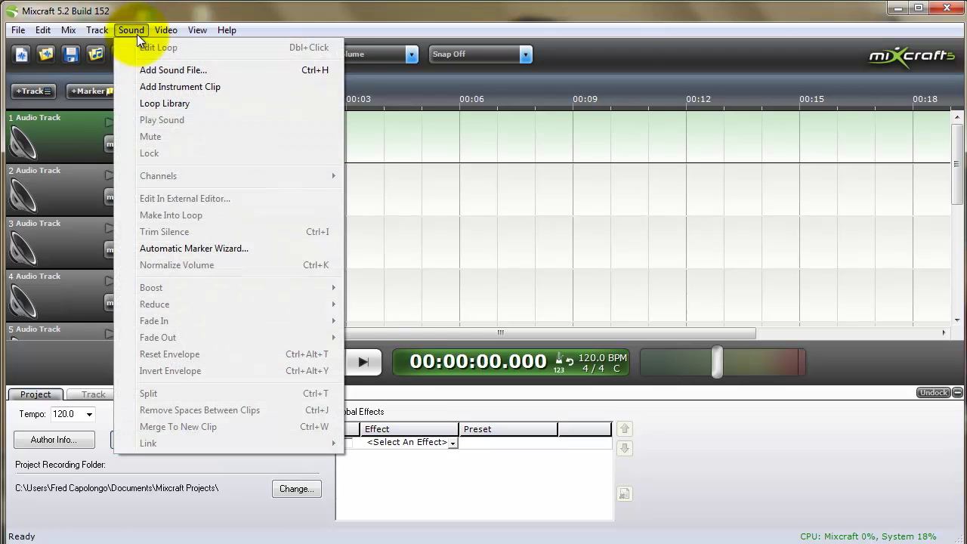
click(143, 76)
click(388, 160)
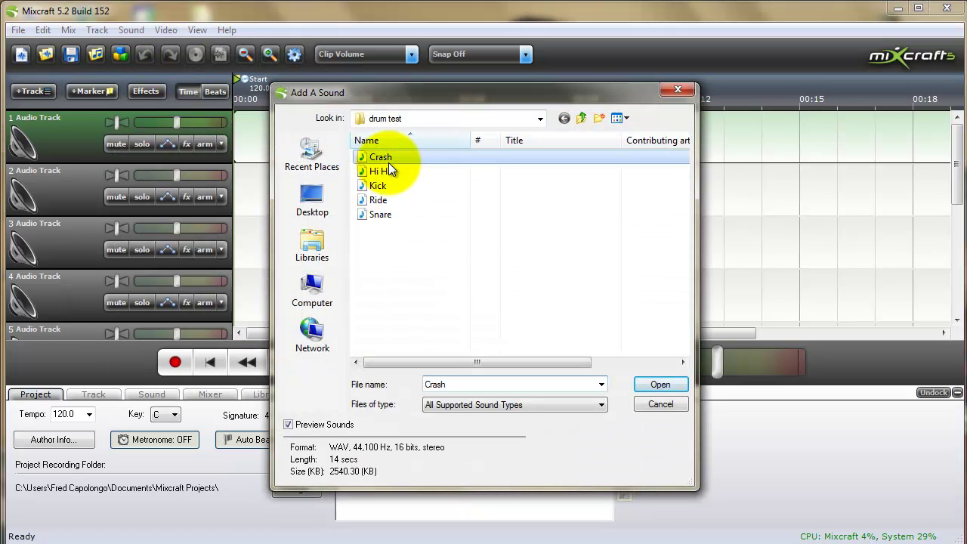
double_click(389, 160)
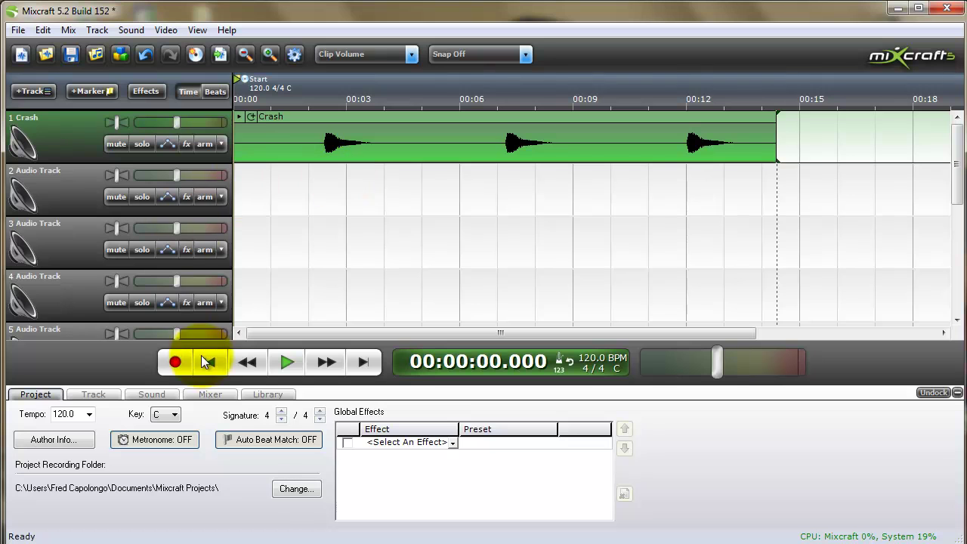
Load the Hi Hat file onto track 2 and return the playback position to the start
click(63, 193)
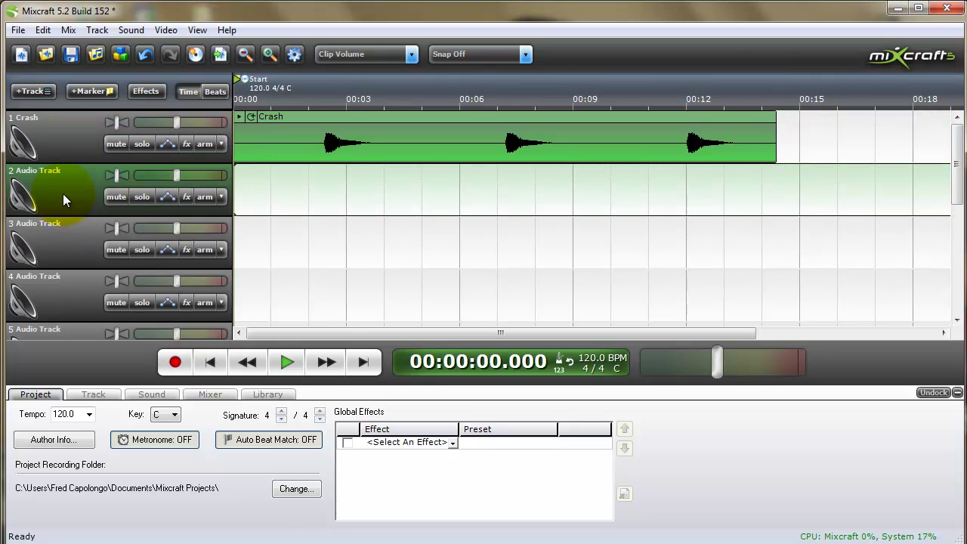
click(127, 30)
click(144, 69)
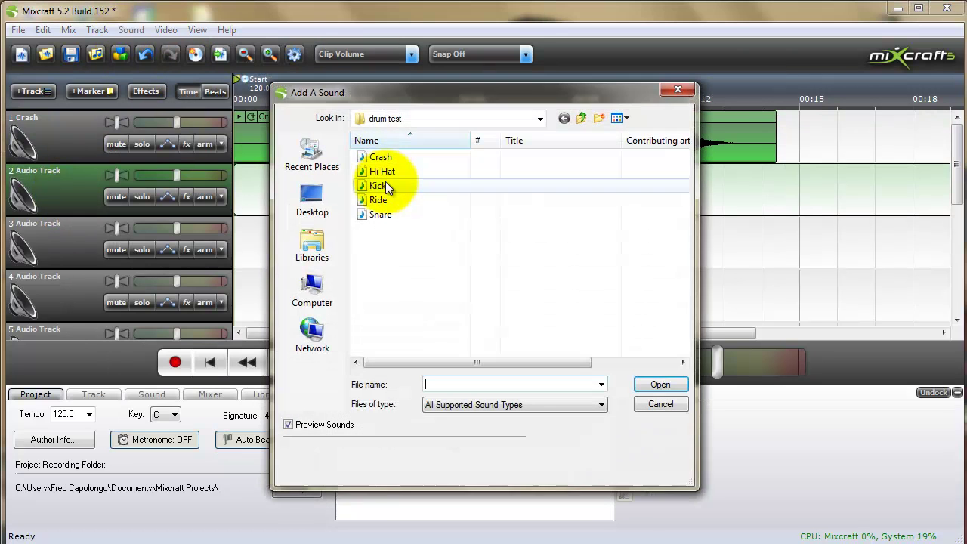
click(380, 180)
double_click(380, 181)
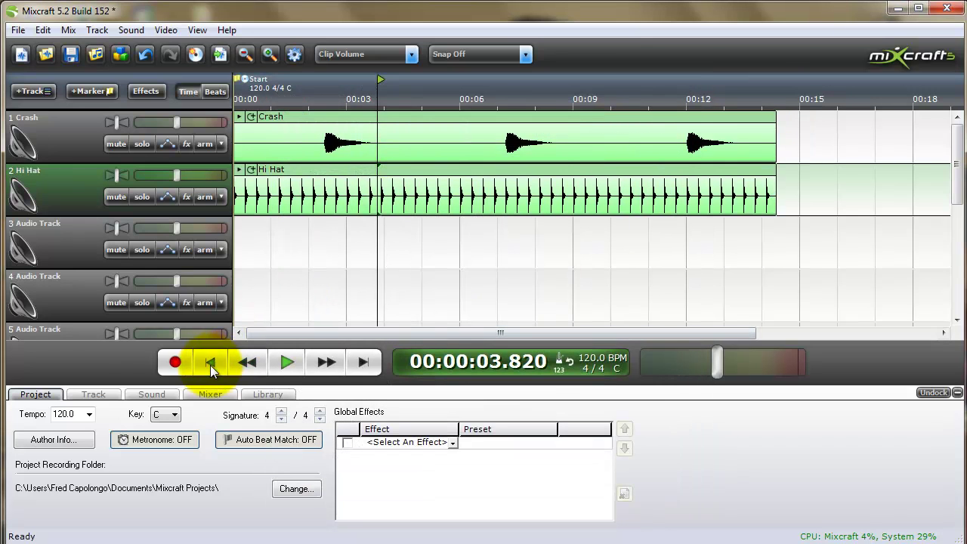
click(210, 362)
Load the Kick file onto track 3 and the Ride file onto track 4
click(67, 243)
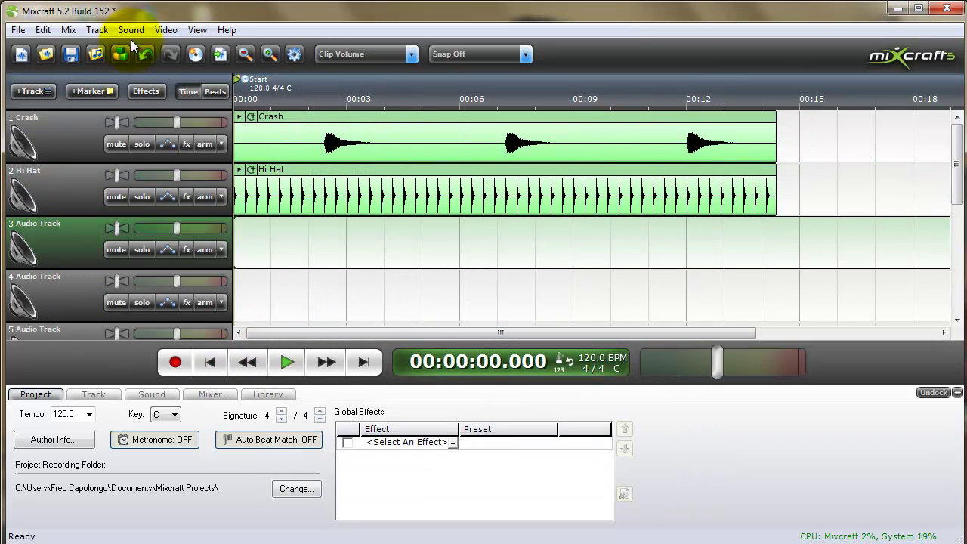
click(131, 36)
click(146, 66)
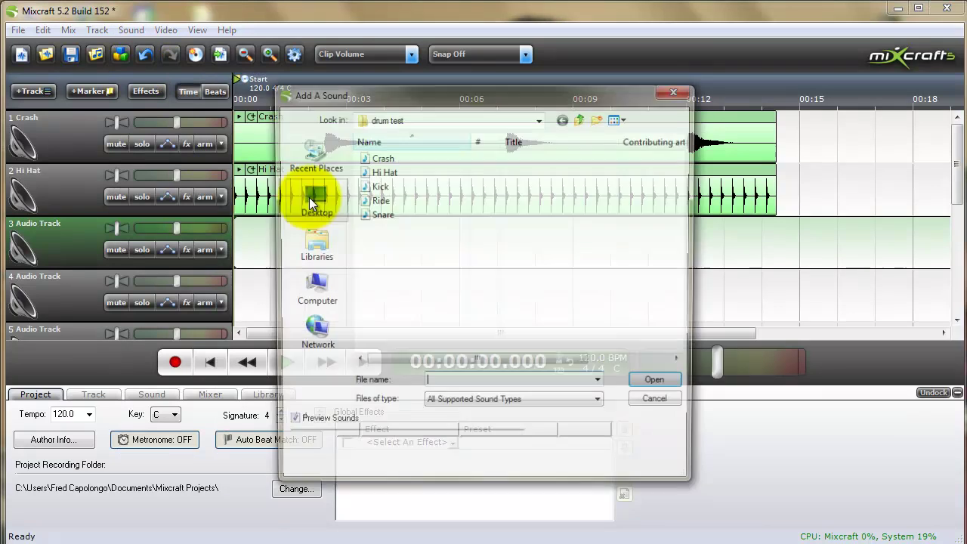
double_click(378, 186)
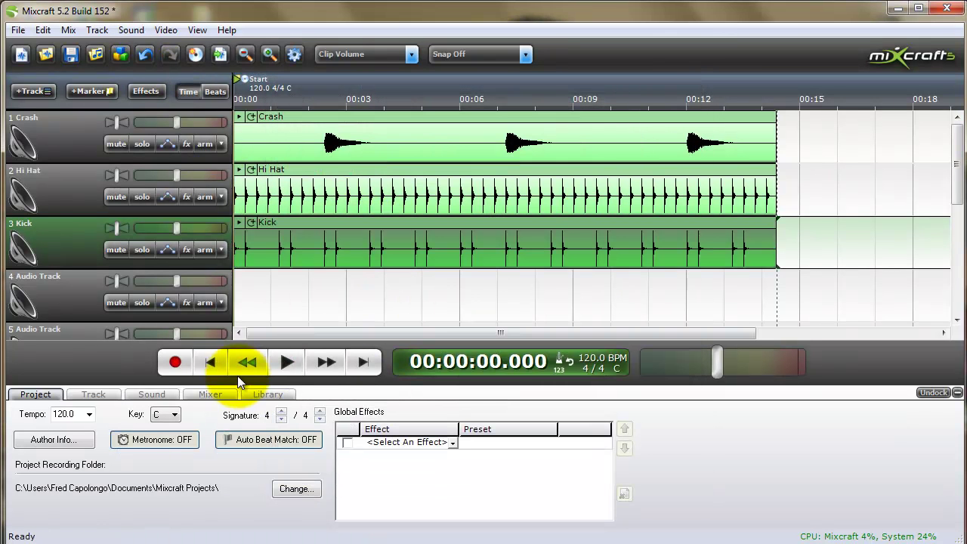
click(74, 297)
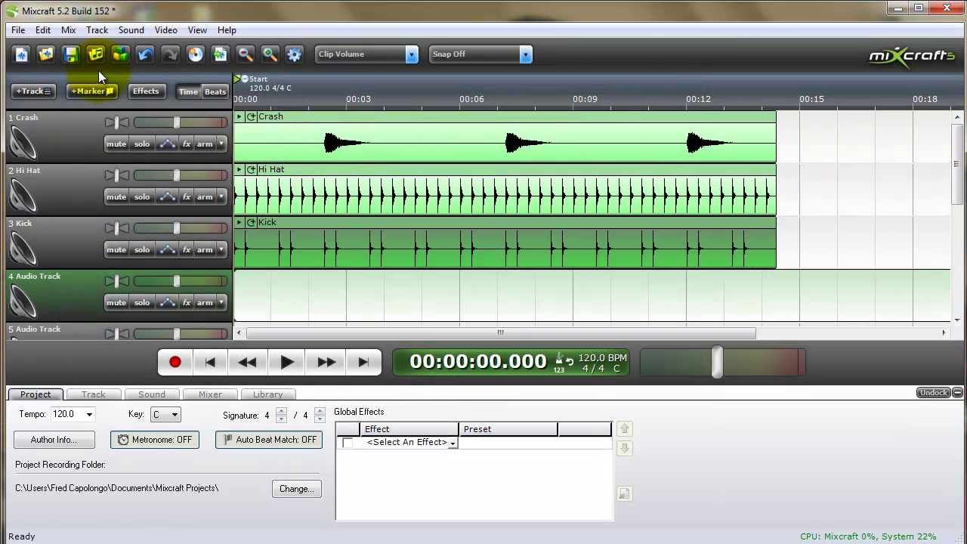
click(131, 34)
click(148, 68)
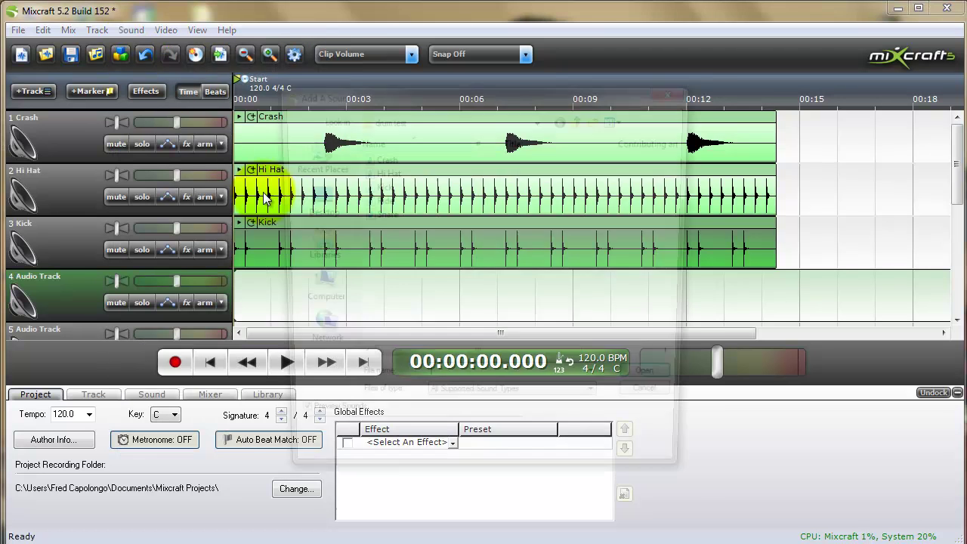
double_click(378, 200)
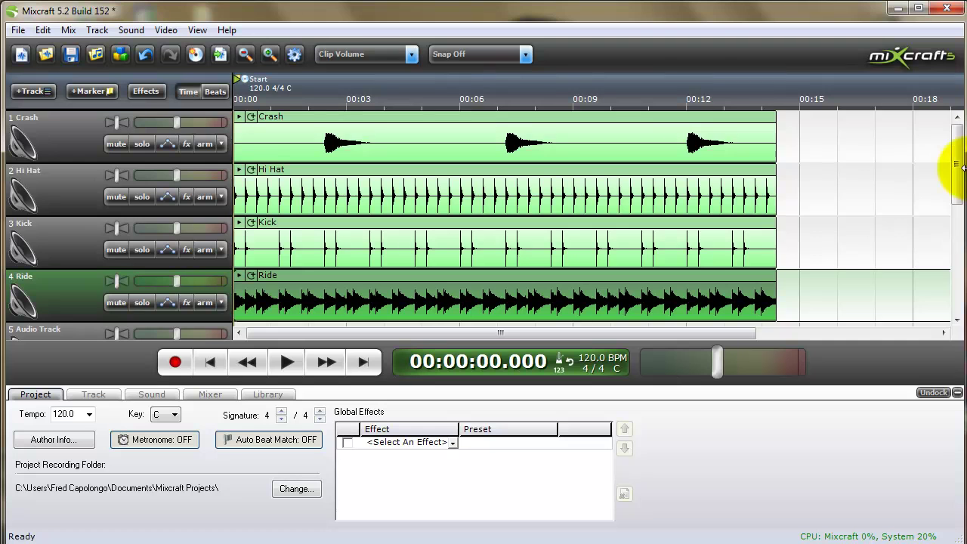
Add the Snare file from the drum test folder to the empty fifth track
drag(958, 167, 949, 194)
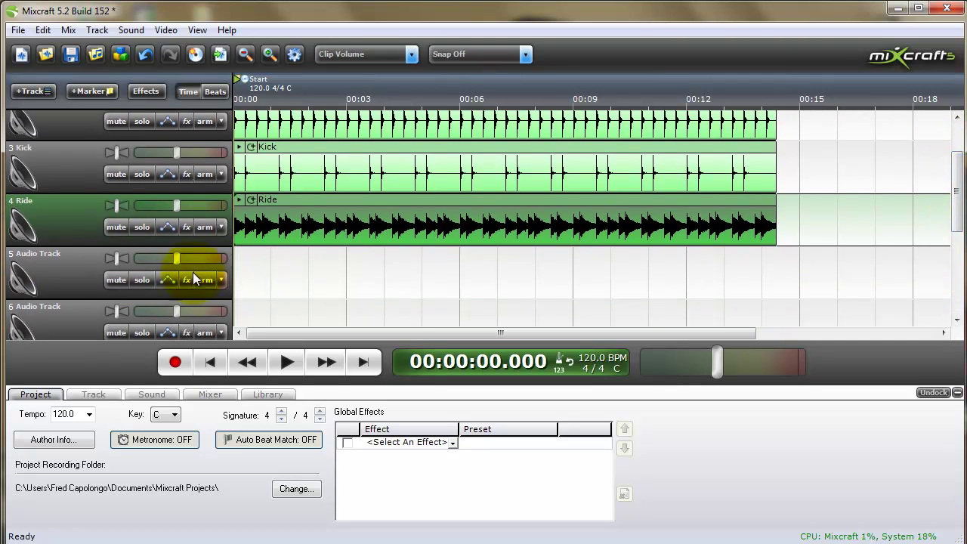
click(68, 275)
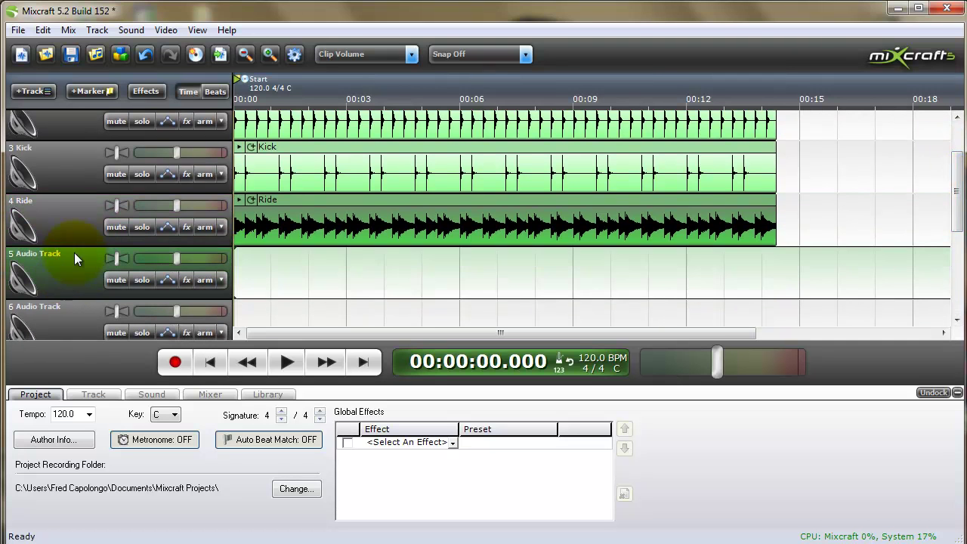
click(131, 30)
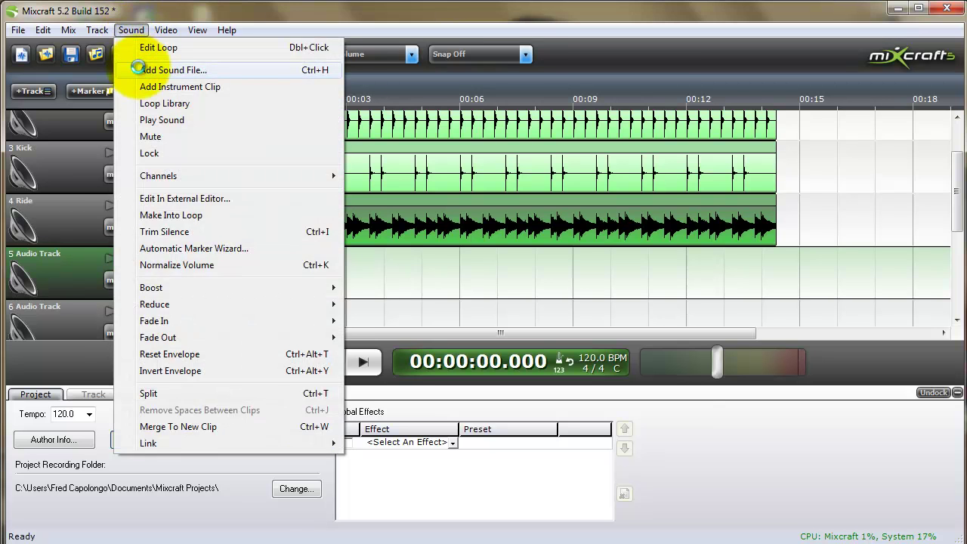
click(125, 69)
click(366, 219)
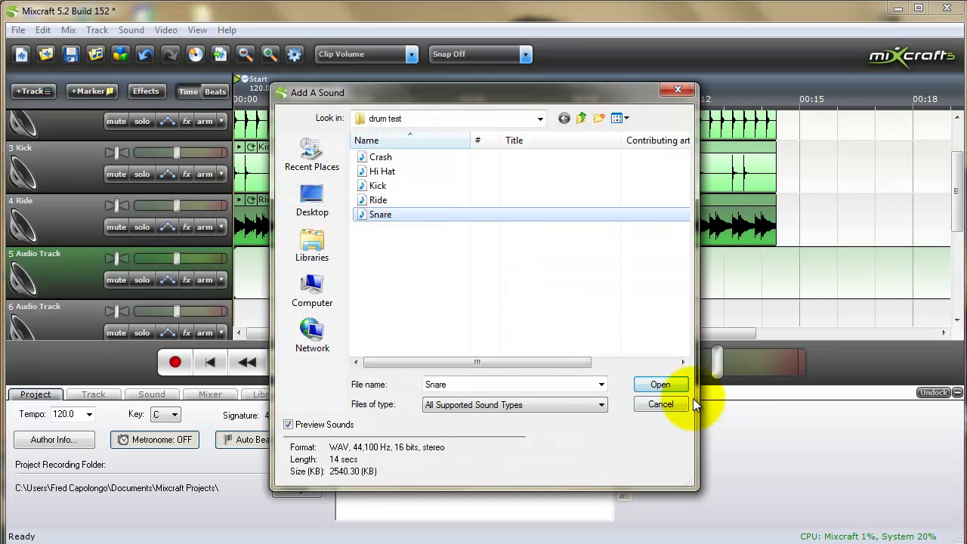
click(660, 383)
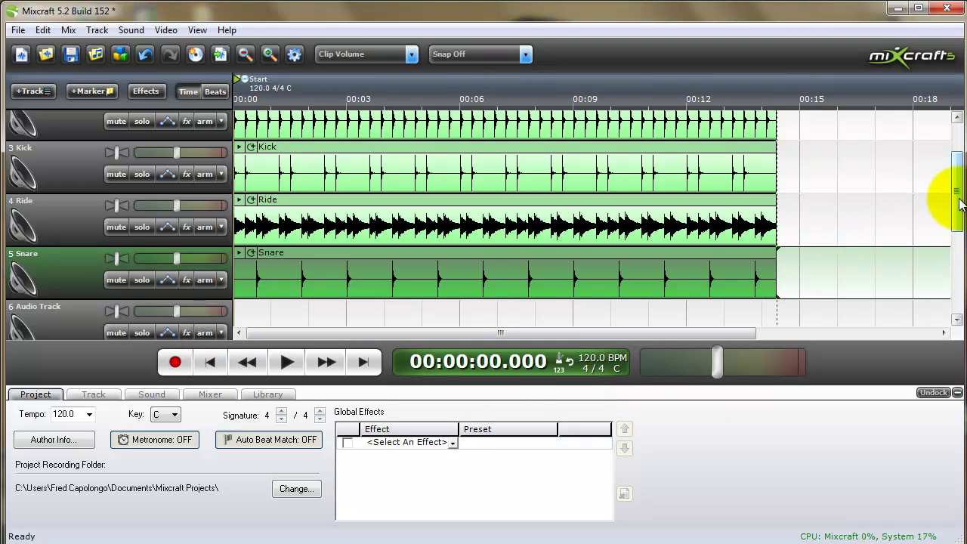
mouse_move(955, 191)
mouse_down()
mouse_move(958, 165)
mouse_move(956, 189)
mouse_up()
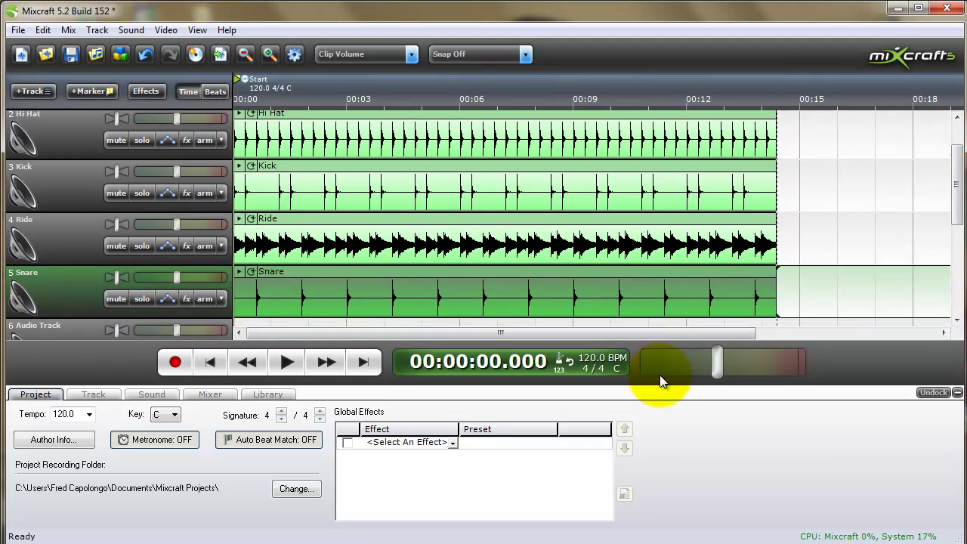
Play the drum stems, stop at 00:00:04.620, and scroll the track list back up to Crash
click(283, 363)
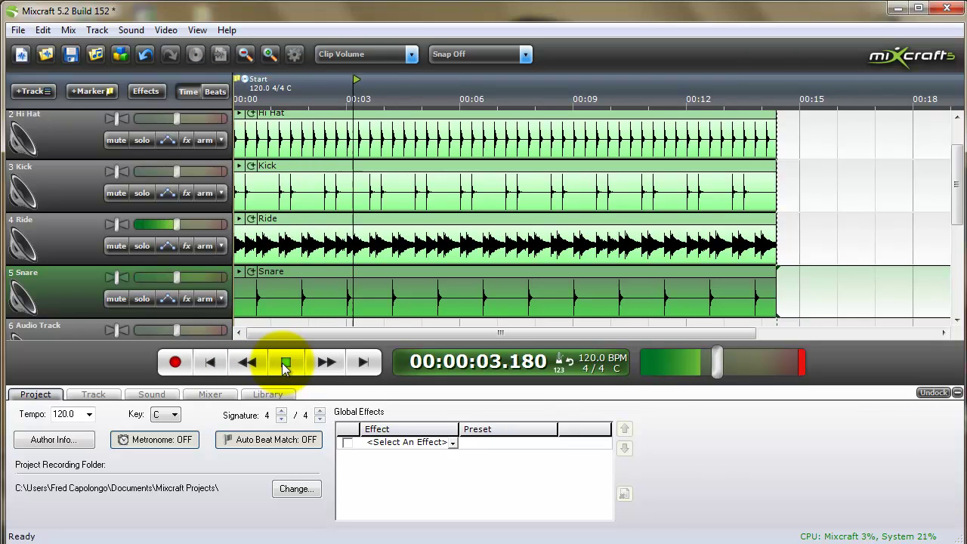
click(284, 363)
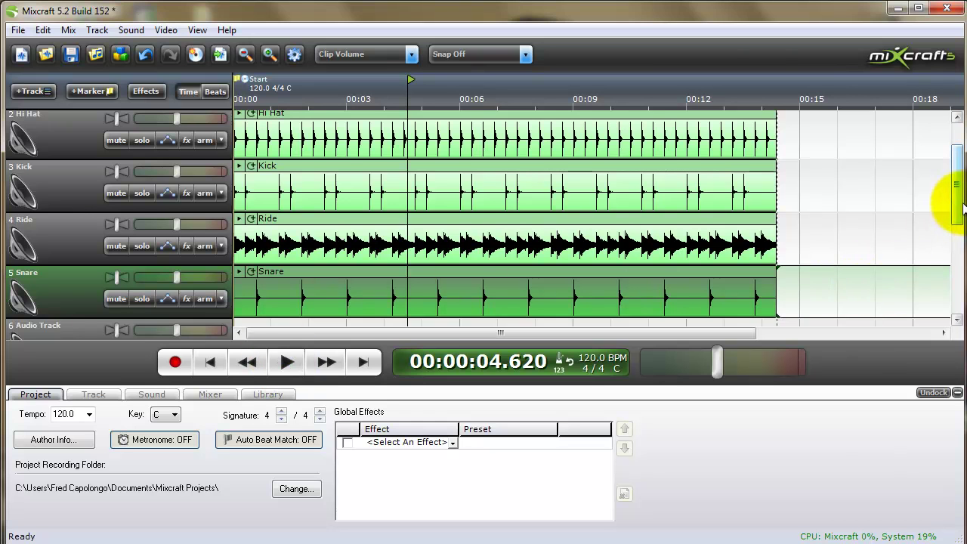
drag(962, 203, 946, 178)
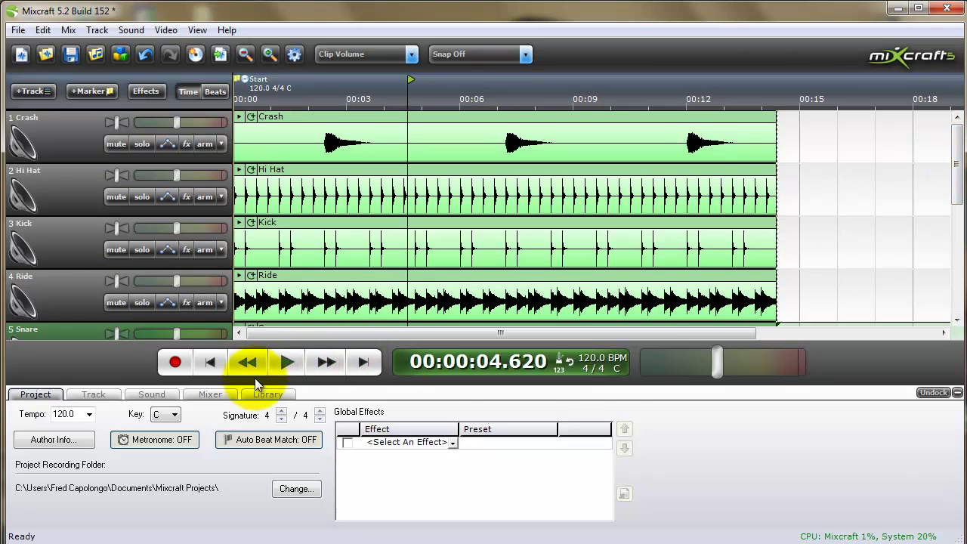
In the mixer, pan Snare and Hi Hat (23%) right, Ride 36% left and Crash 60% left
click(224, 393)
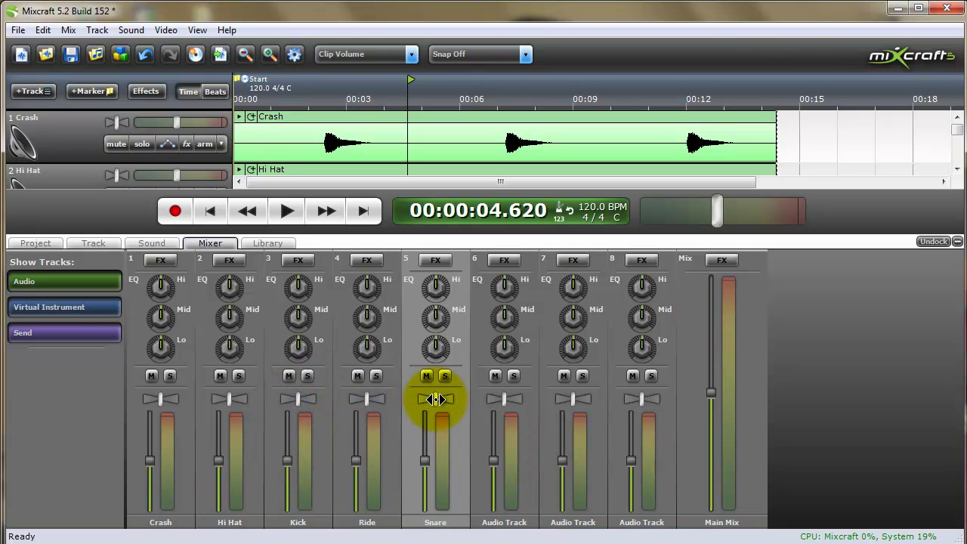
drag(435, 399, 450, 399)
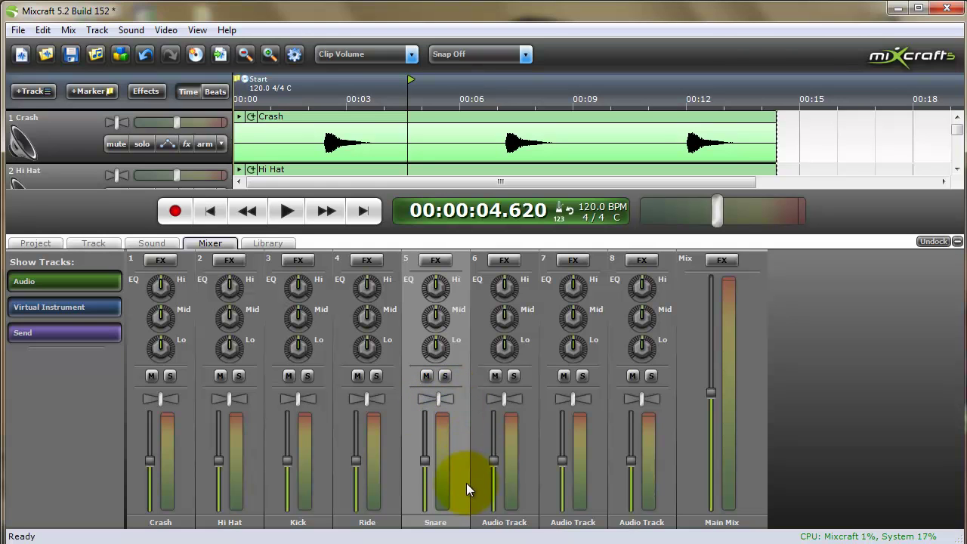
drag(229, 399, 239, 400)
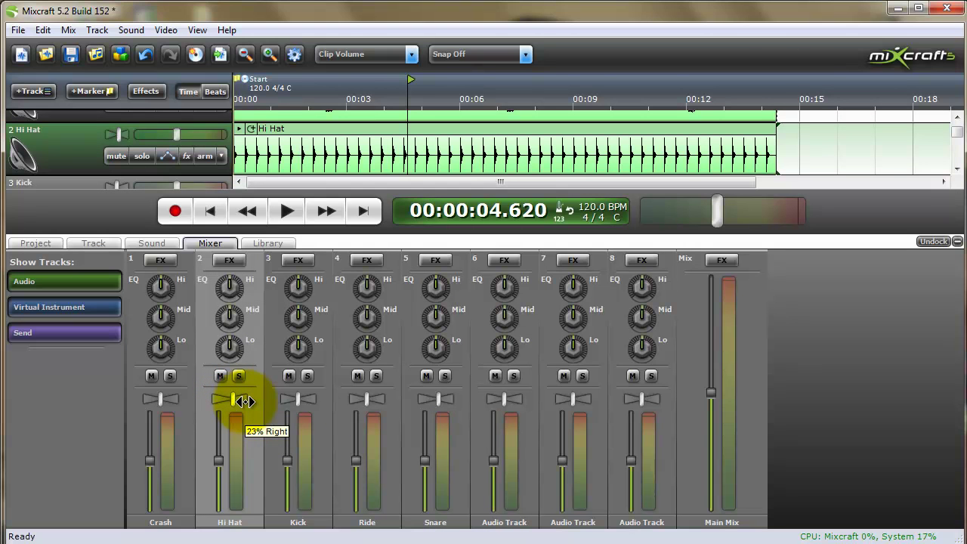
drag(366, 406, 346, 400)
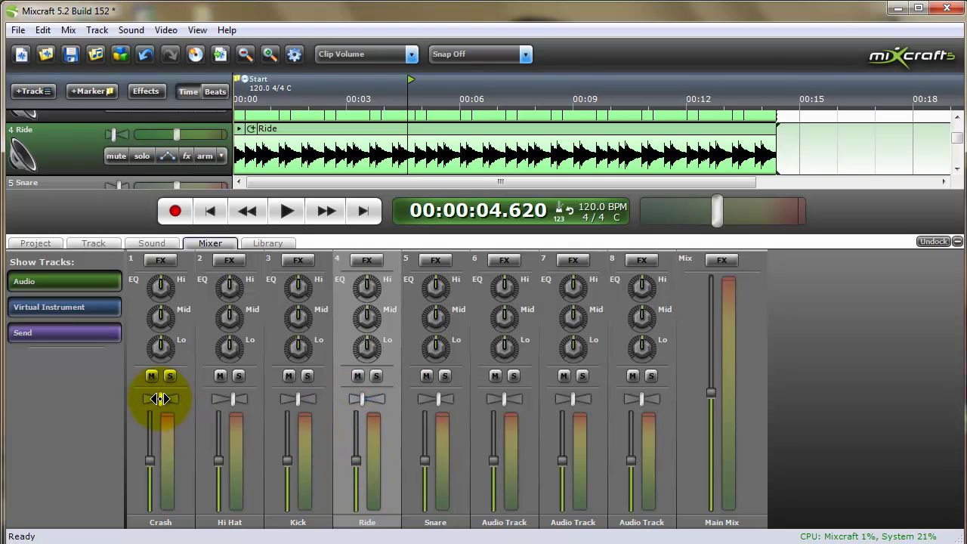
drag(160, 399, 124, 402)
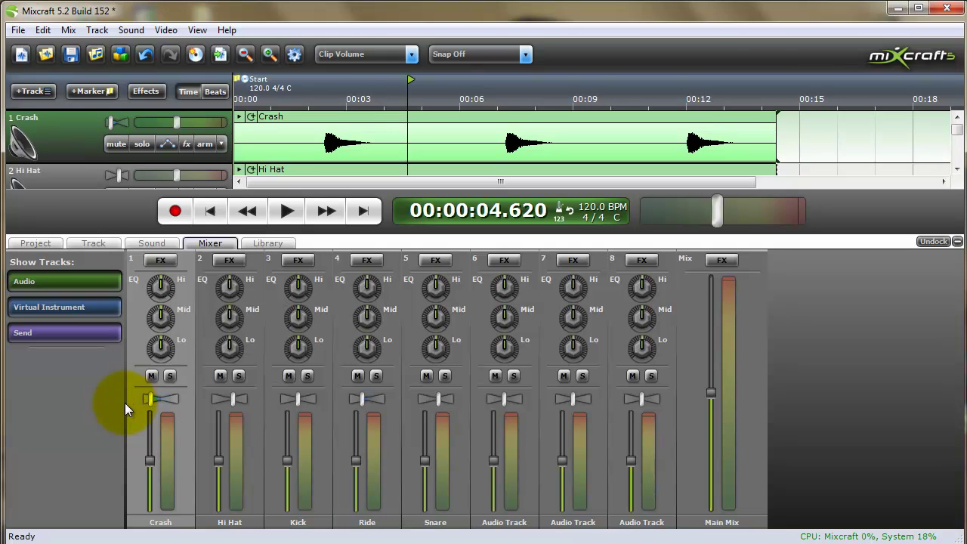
Finish the Crash pan, then play the panned mix from the start twice to hear the spread
drag(125, 403, 124, 403)
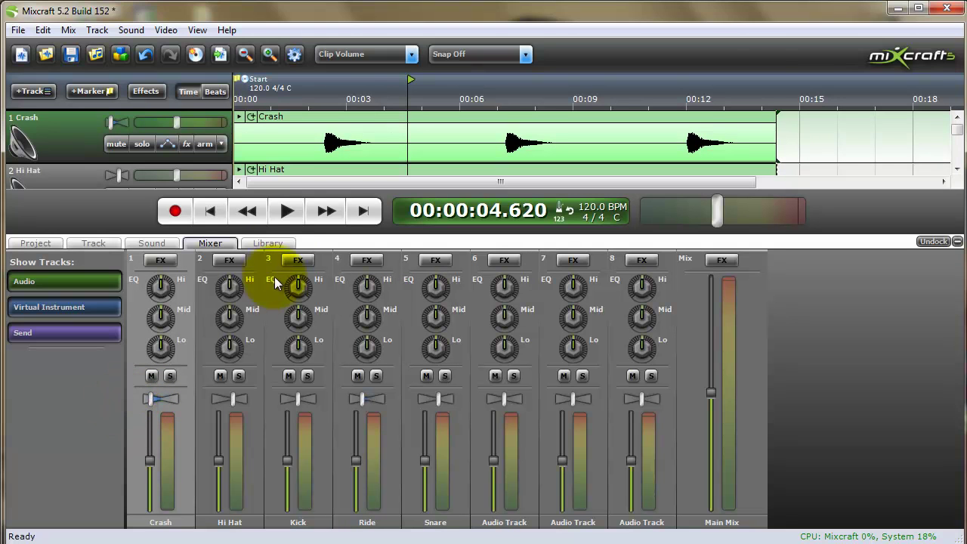
click(245, 211)
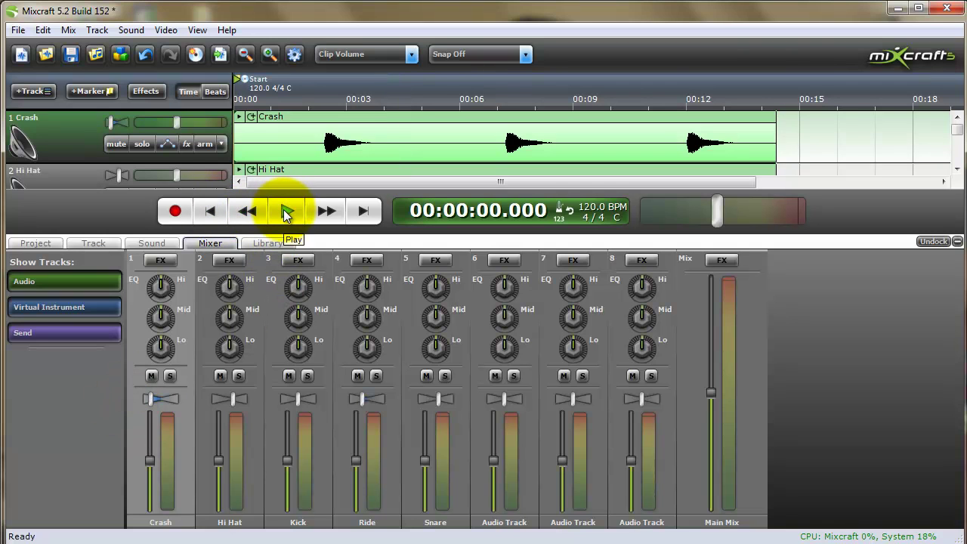
click(287, 212)
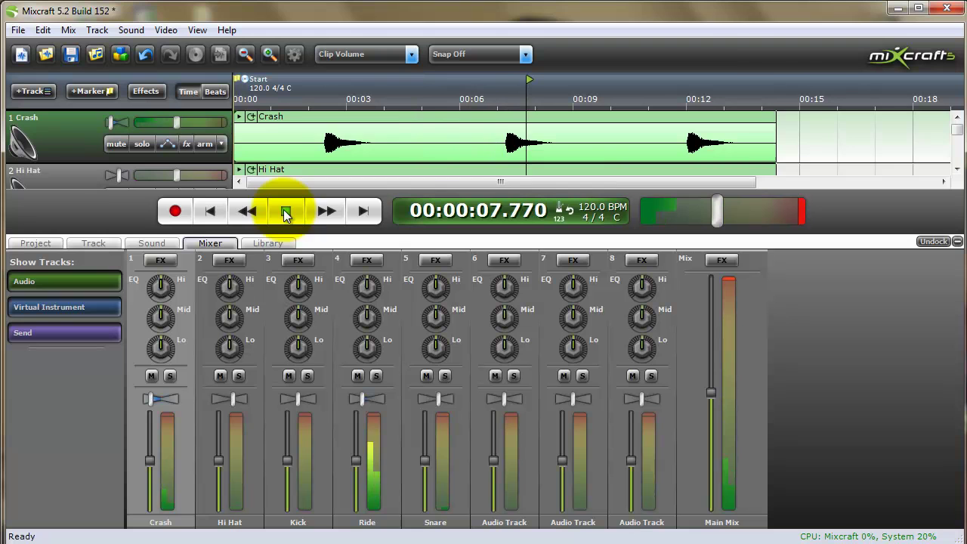
click(286, 211)
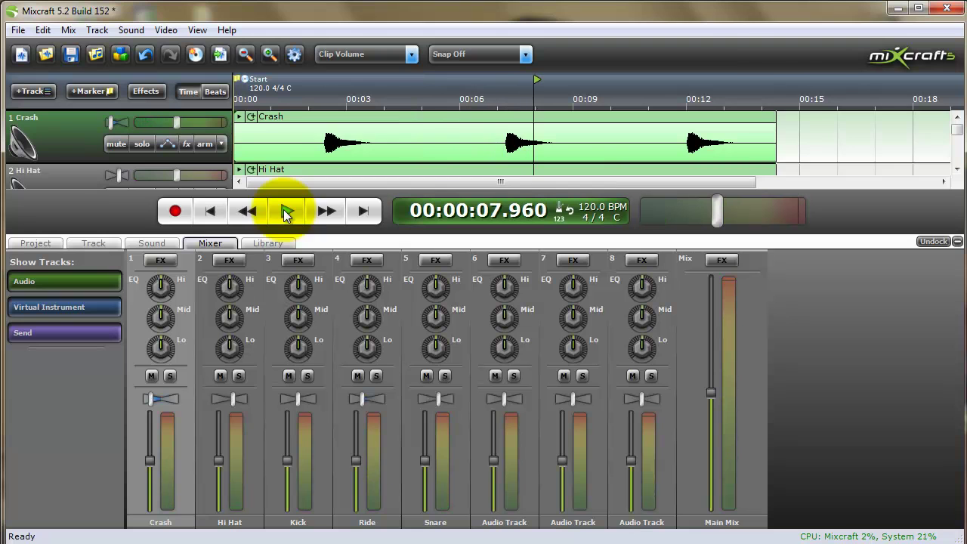
click(218, 208)
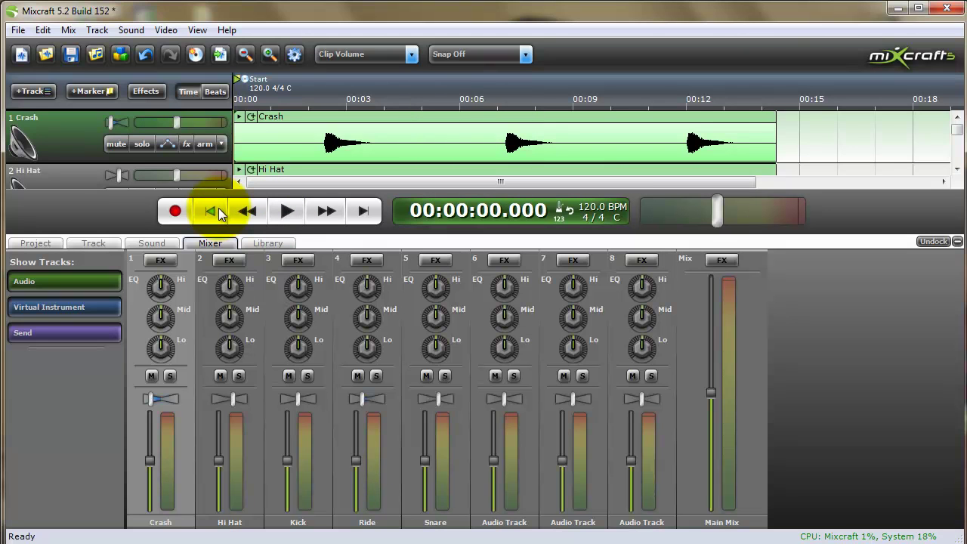
click(283, 213)
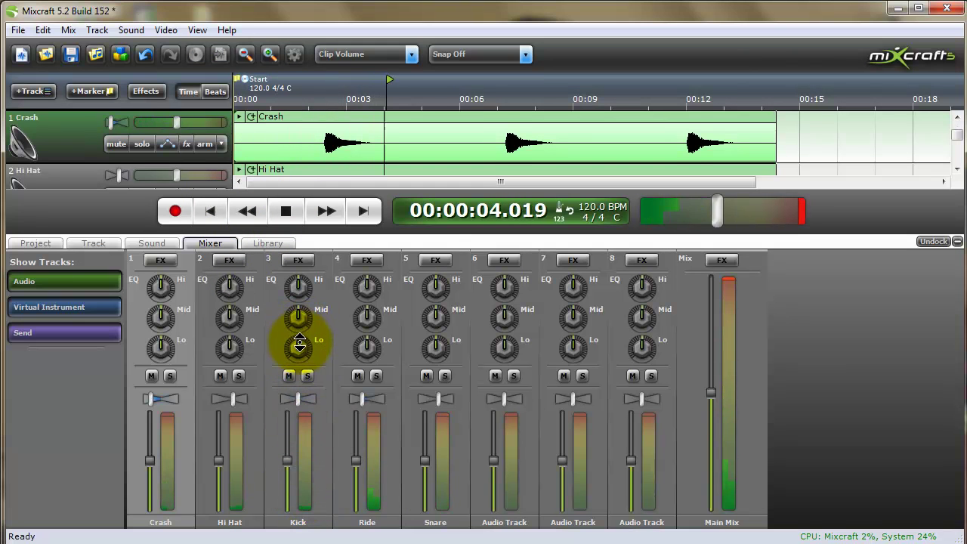
Boost the Kick's lows, Ride mid to +1.4 dB and Snare mid to +6.0 dB, then replay from the start
drag(299, 344, 277, 328)
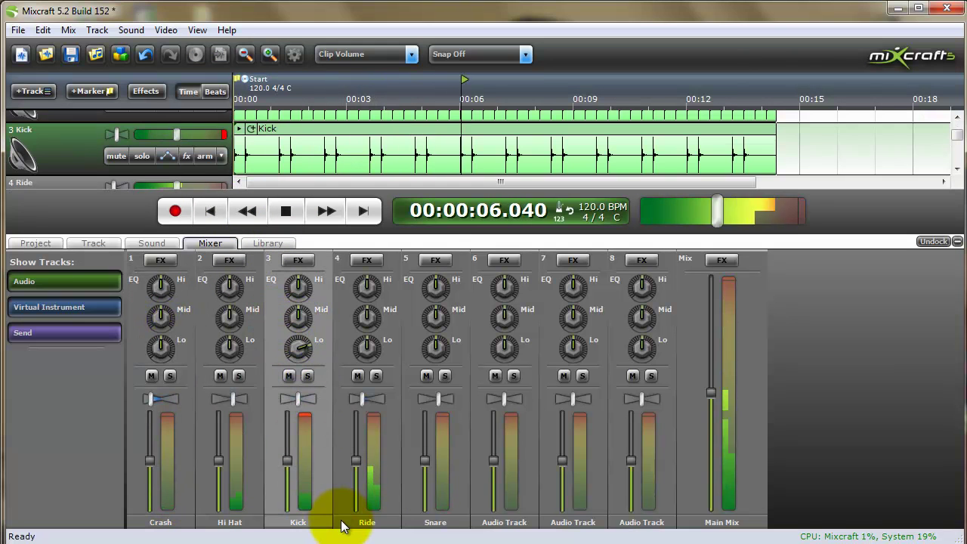
drag(366, 321, 356, 287)
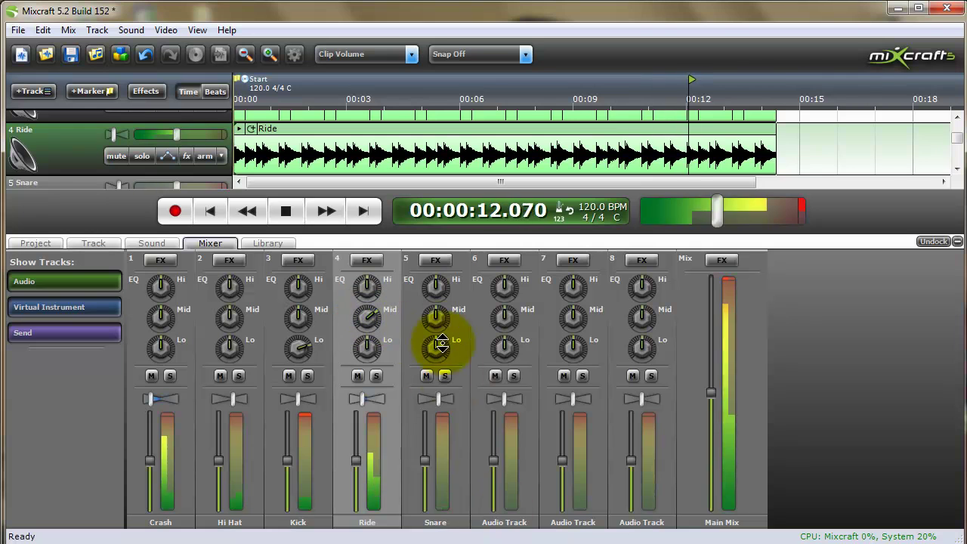
drag(435, 317, 431, 270)
click(250, 210)
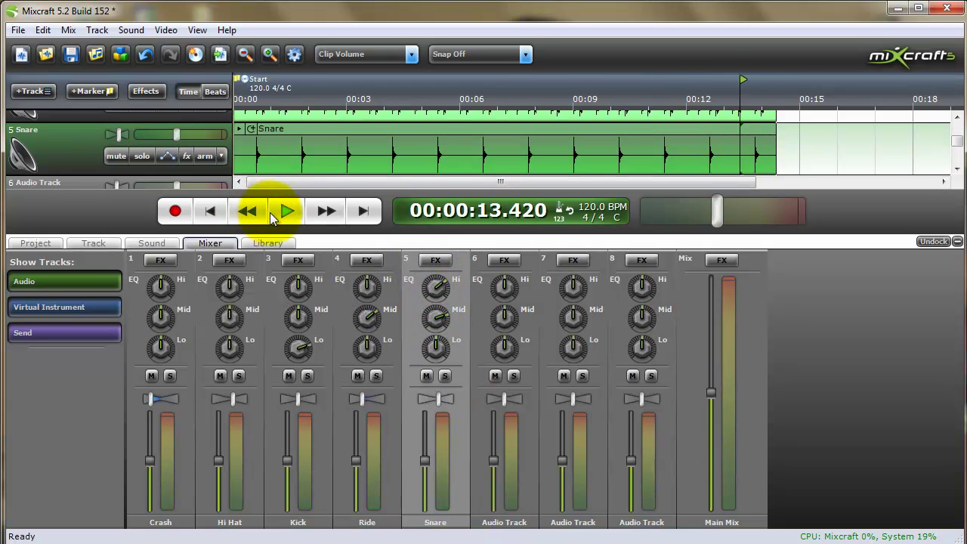
click(274, 208)
click(210, 210)
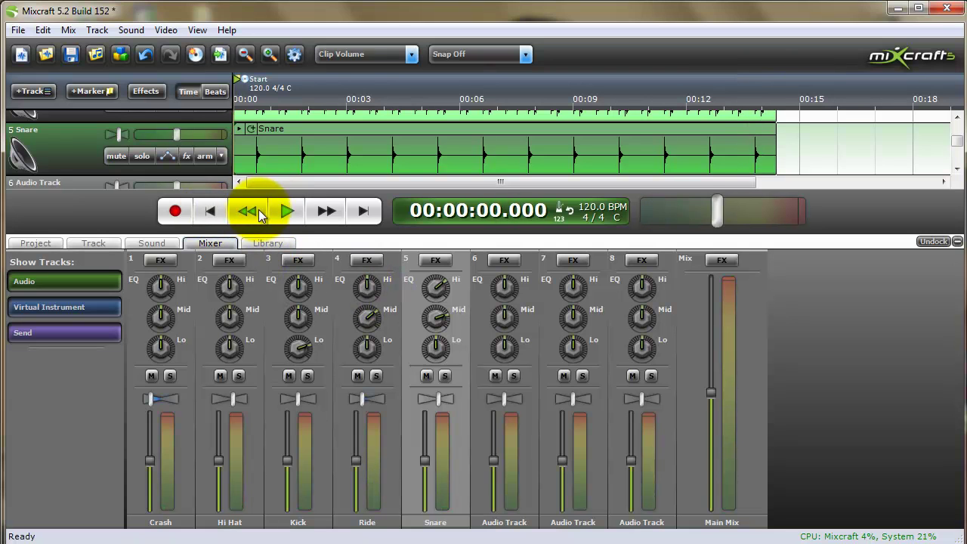
click(287, 211)
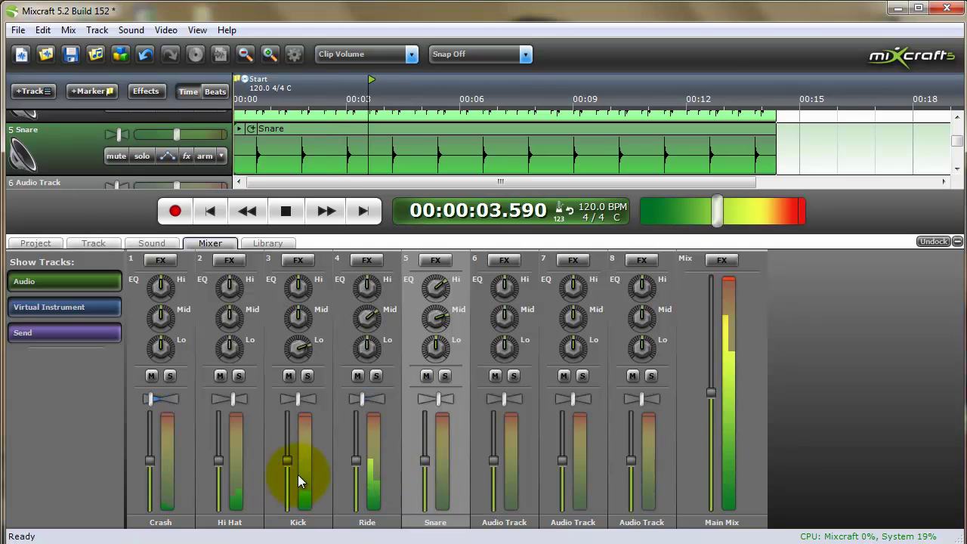
Lower the Ride track's volume fader to 70%
drag(356, 460, 355, 477)
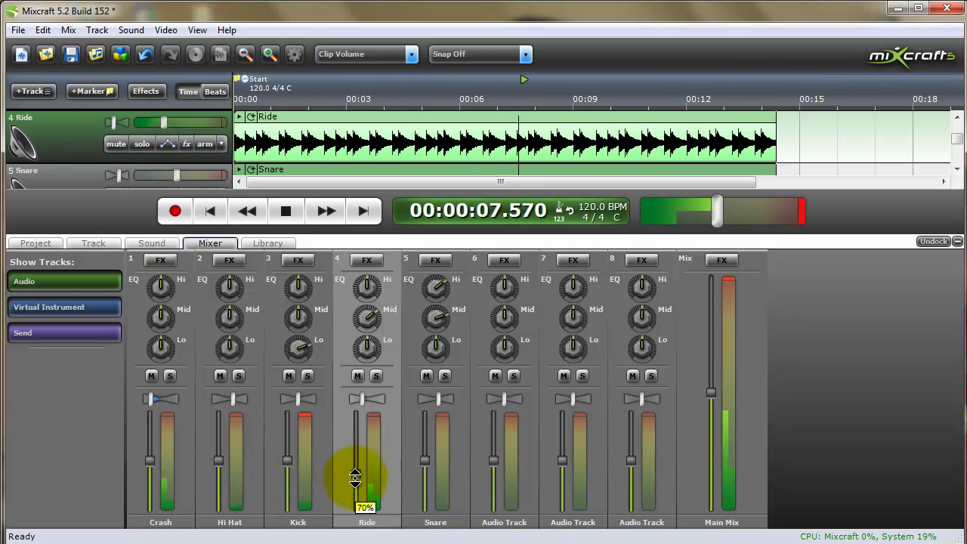
mouse_move(150, 462)
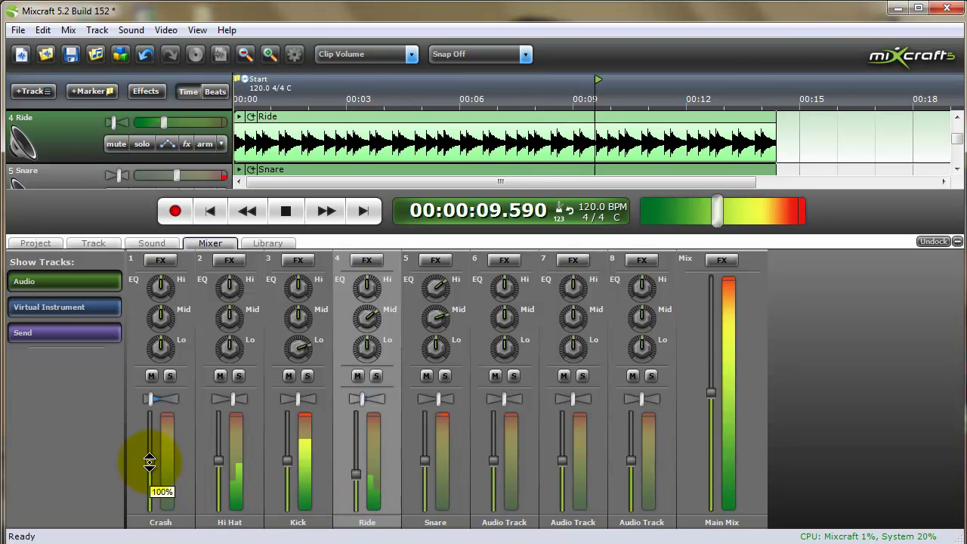
drag(150, 462, 150, 462)
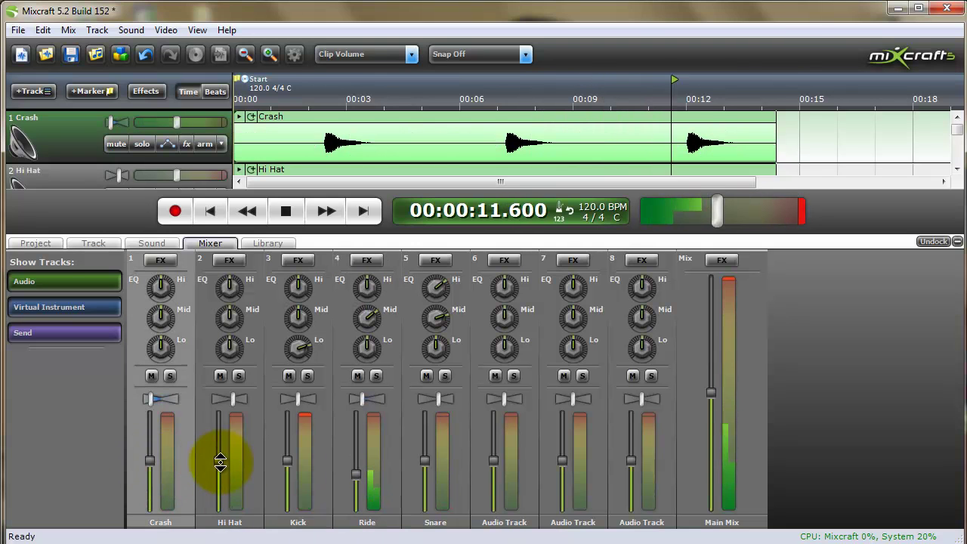
Cut the Hi Hat's highs to -7.8 dB and boost its mids to +4.6 dB while replaying
mouse_move(217, 459)
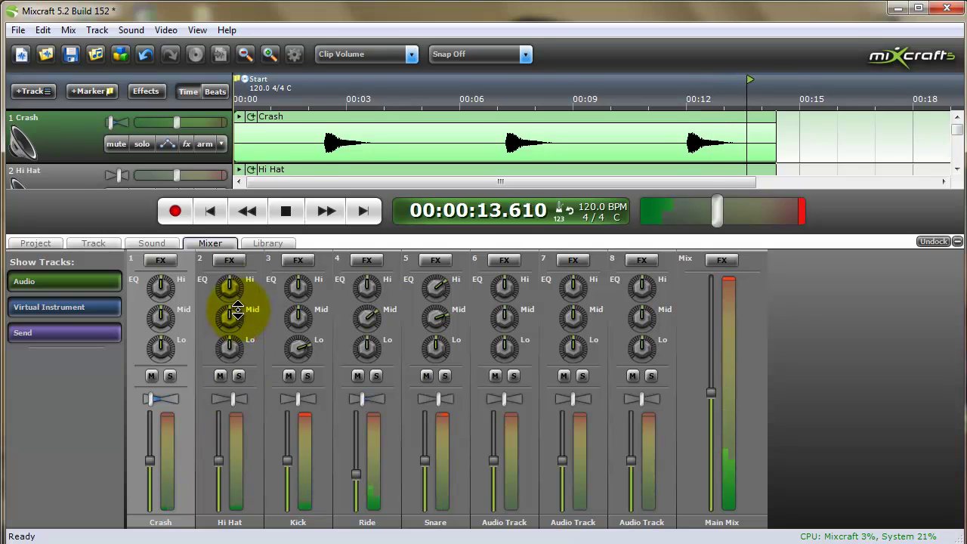
drag(243, 280, 234, 270)
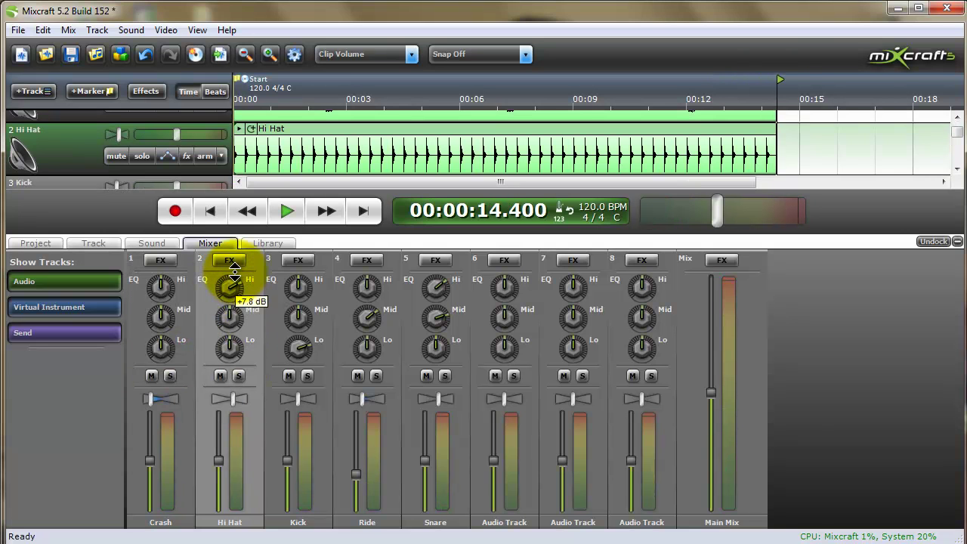
click(209, 211)
click(287, 215)
drag(231, 320, 230, 302)
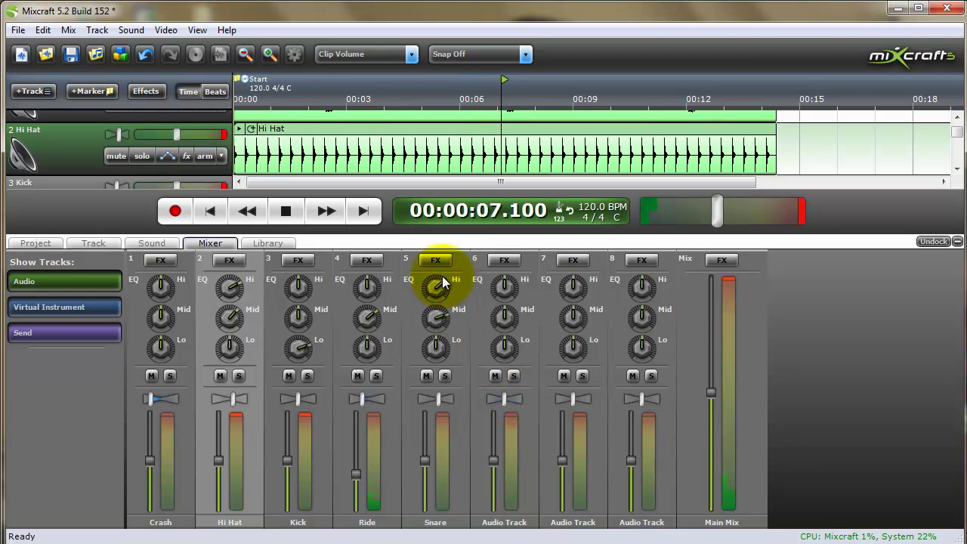
click(286, 211)
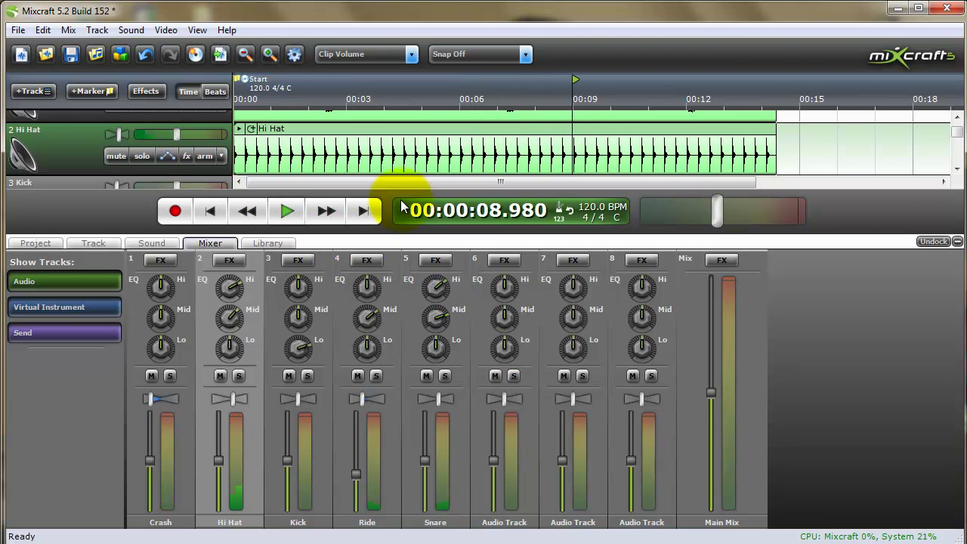
click(786, 151)
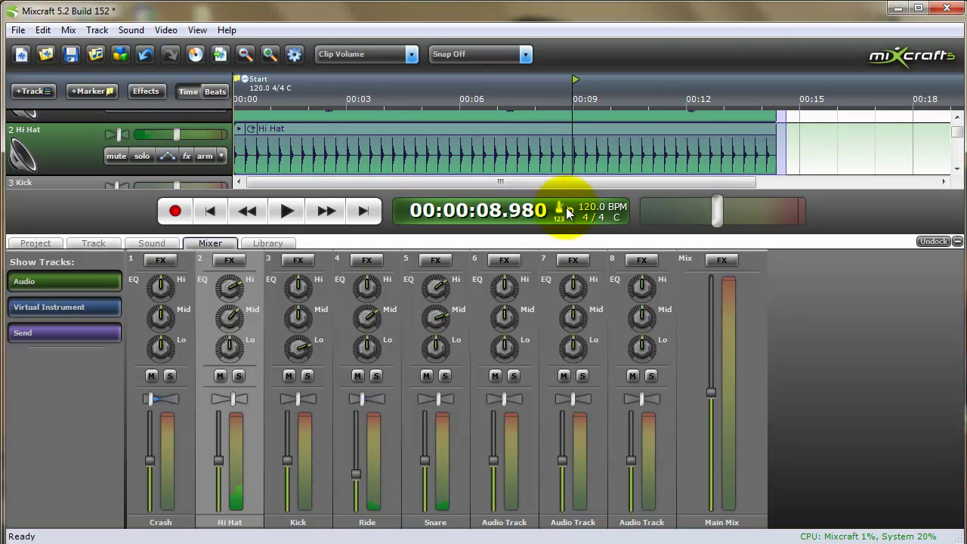
click(287, 211)
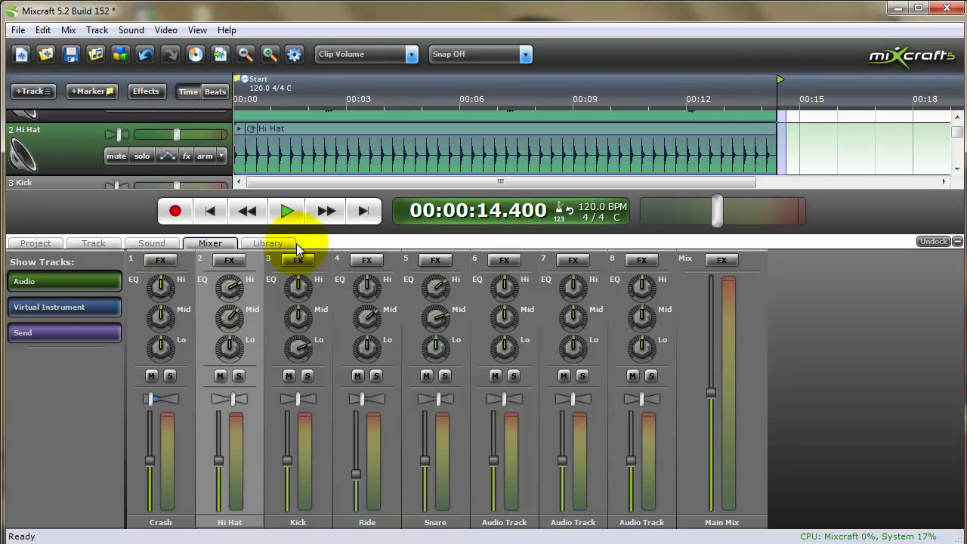
click(210, 211)
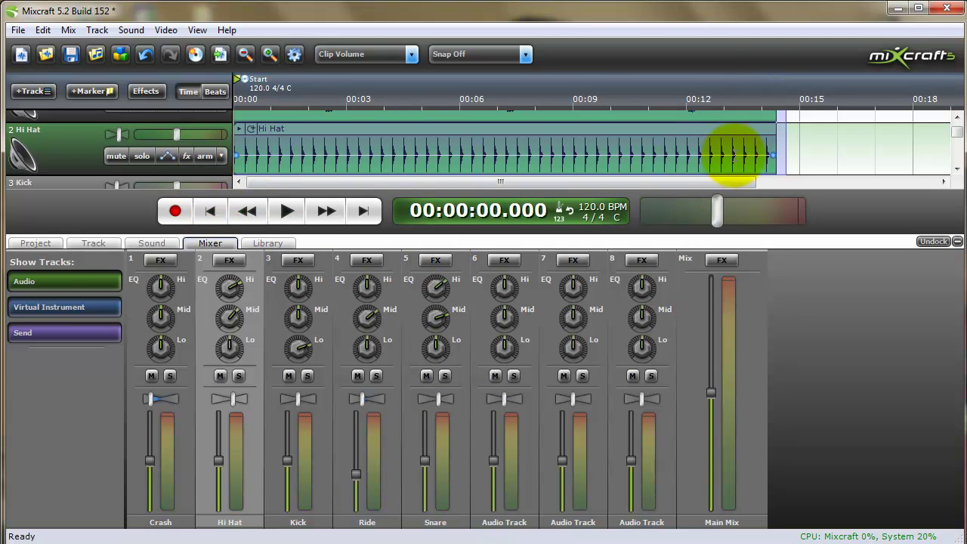
click(787, 151)
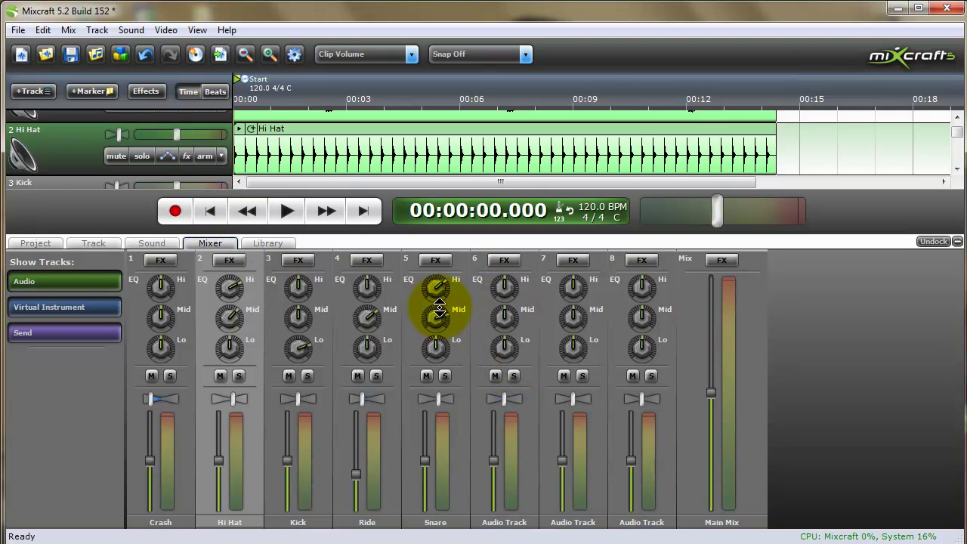
Add Acoustica Reverb with the Lite 'verb preset to the Snare channel, then close its effect list
click(442, 260)
click(408, 139)
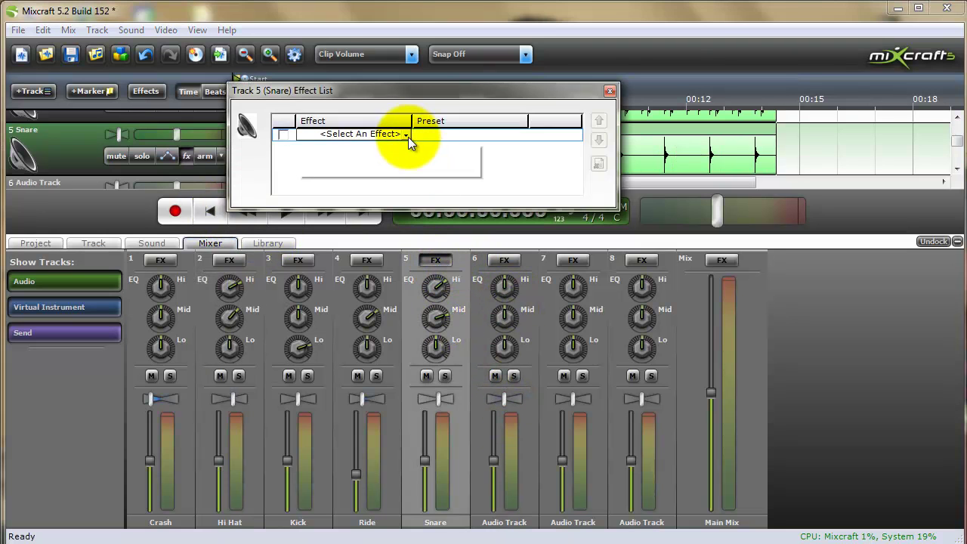
click(396, 254)
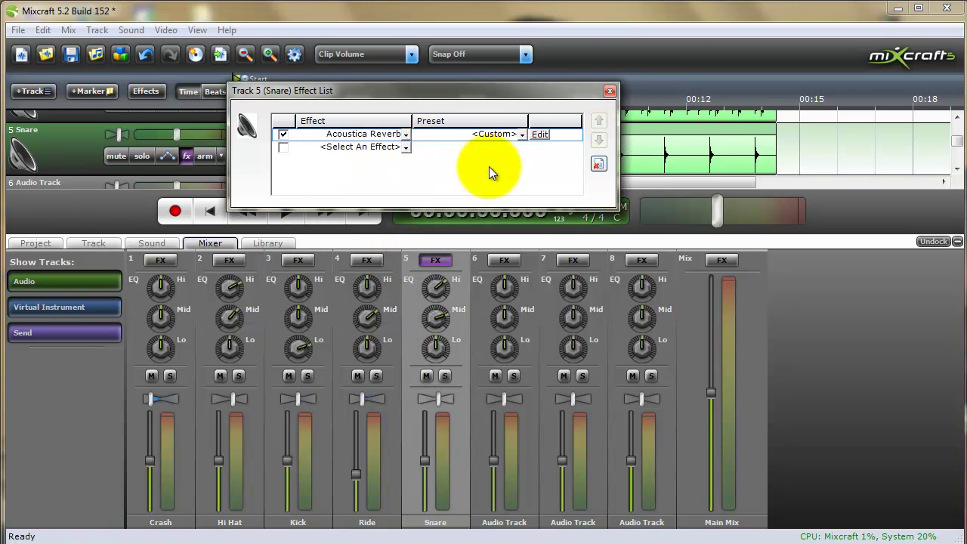
click(516, 134)
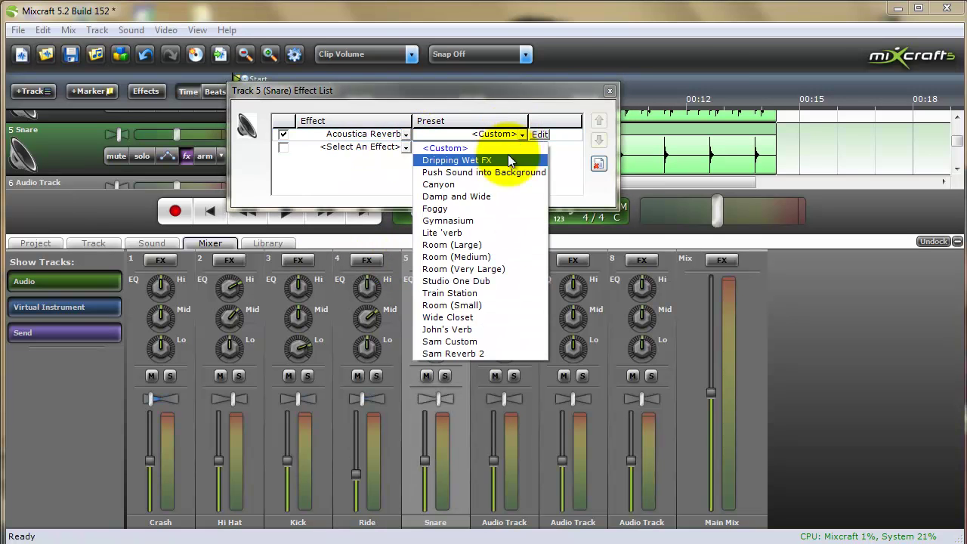
click(491, 233)
click(609, 90)
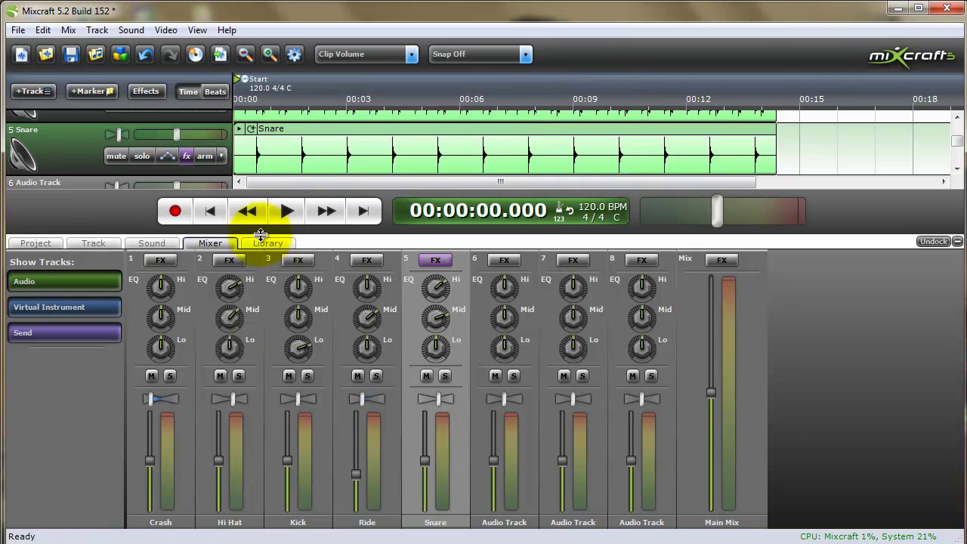
click(285, 214)
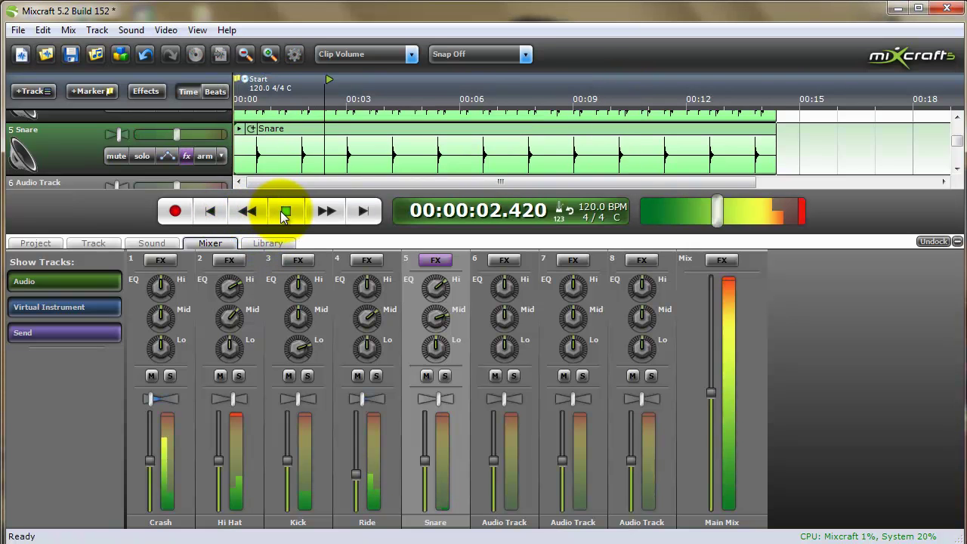
click(284, 214)
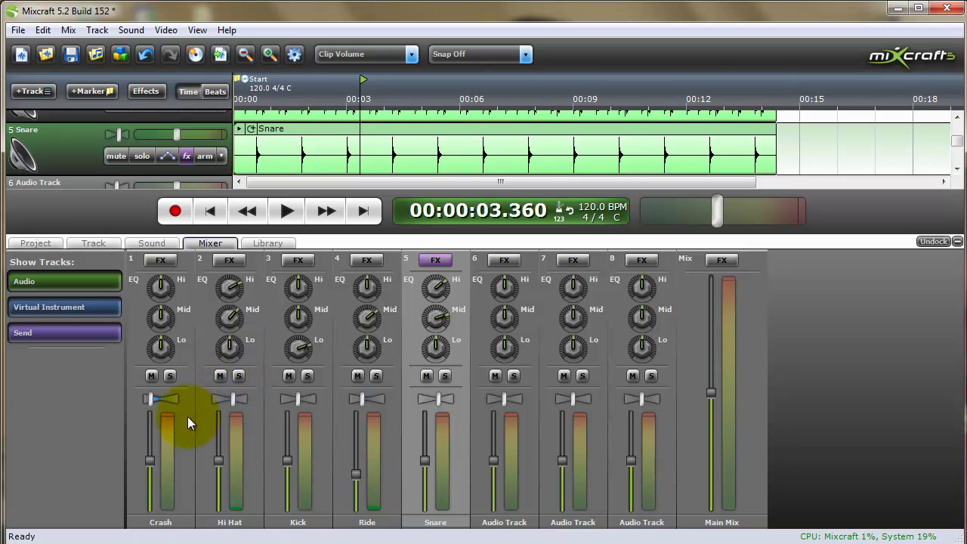
click(227, 401)
click(276, 395)
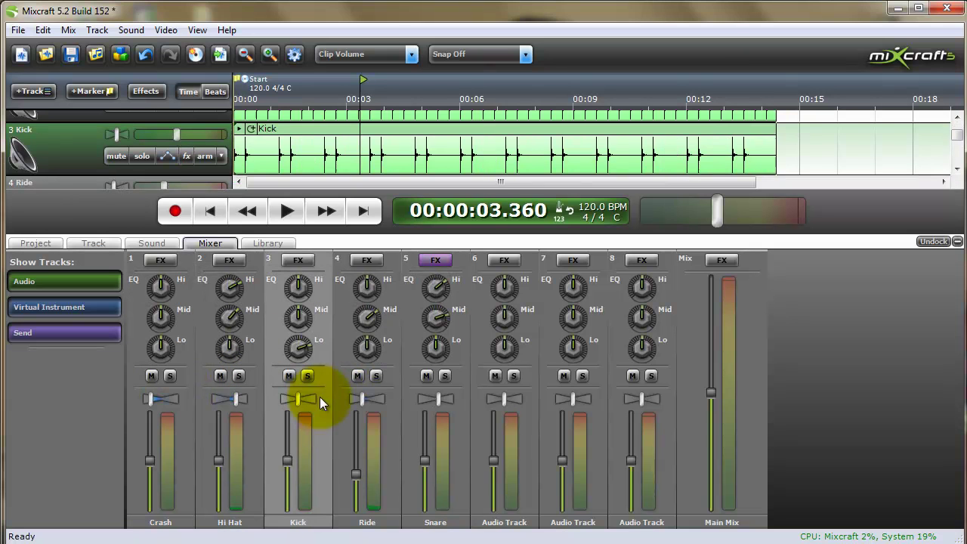
click(419, 397)
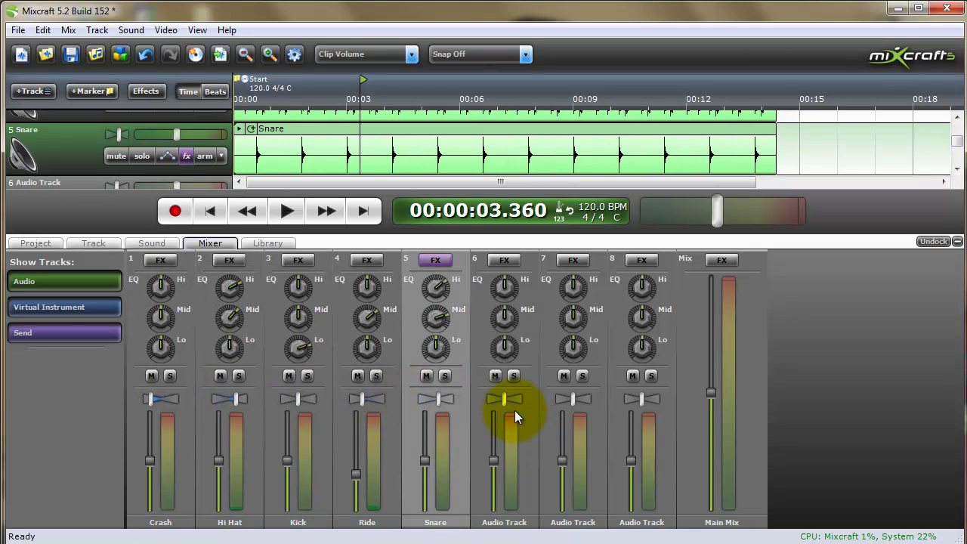